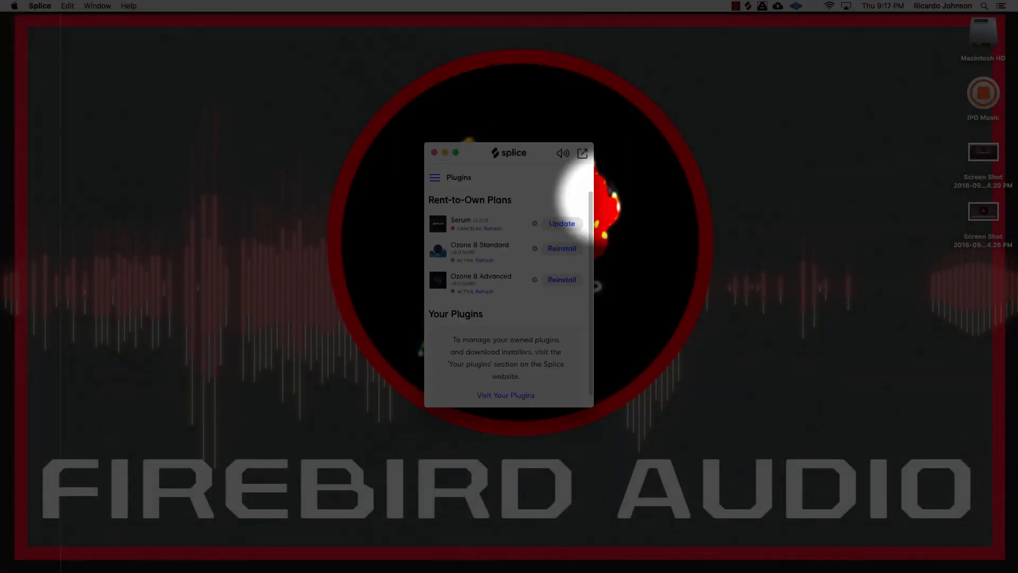
# Step: Open the United Trapdom 6 project from the Splice synced projects list
pyautogui.click(437, 178)
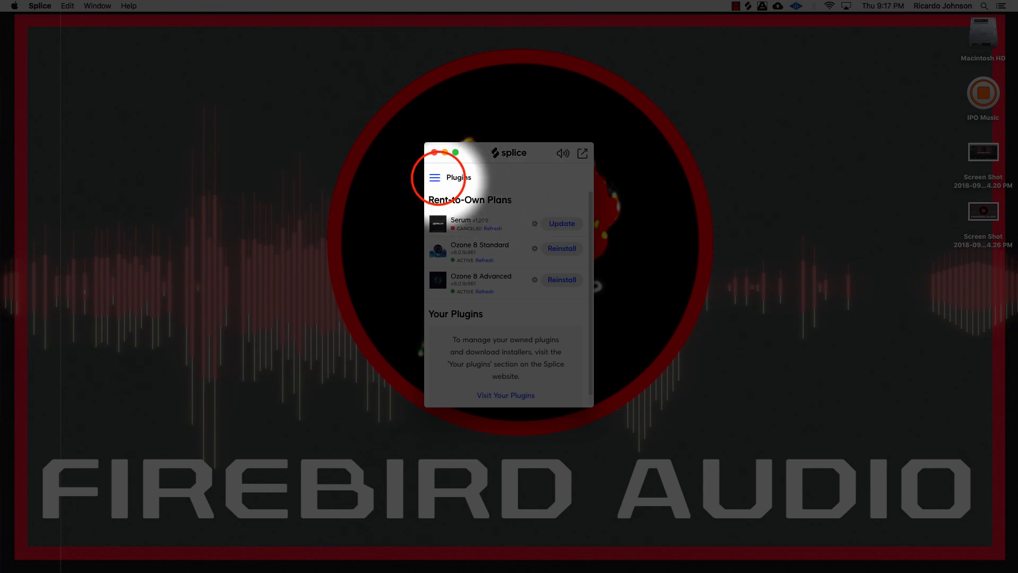
pyautogui.click(446, 206)
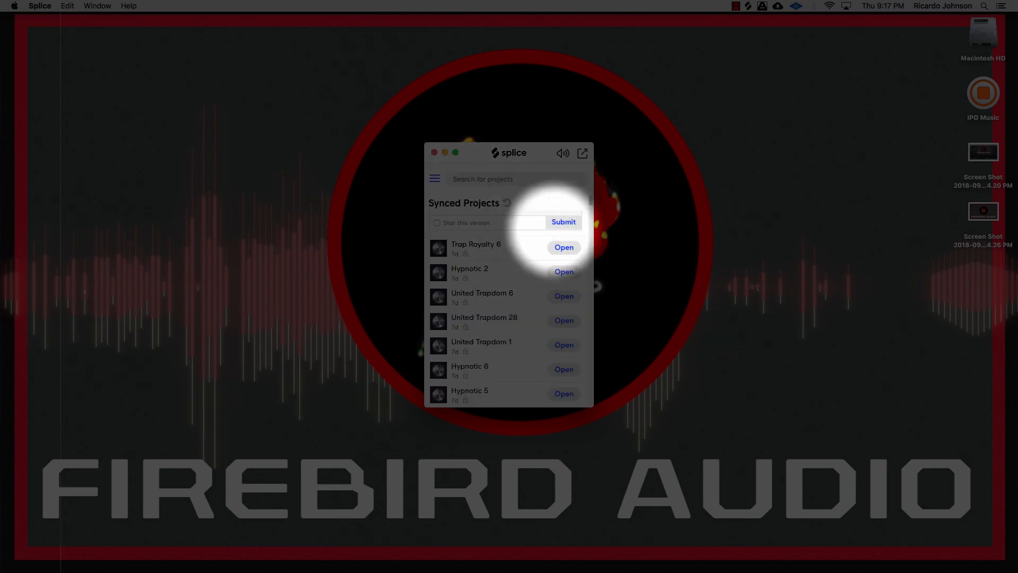
pyautogui.click(589, 199)
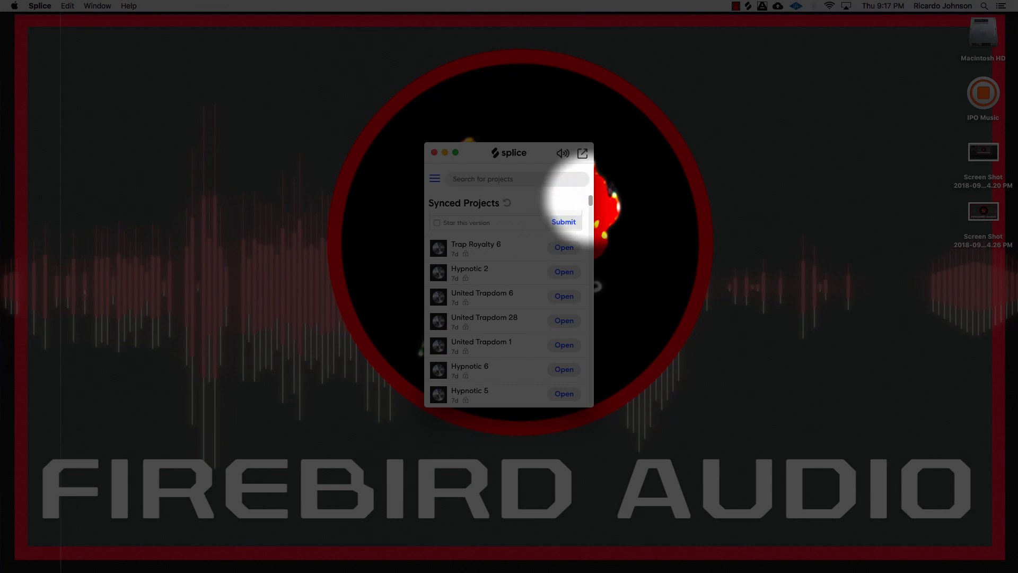
pyautogui.scroll(-5, 565, 207)
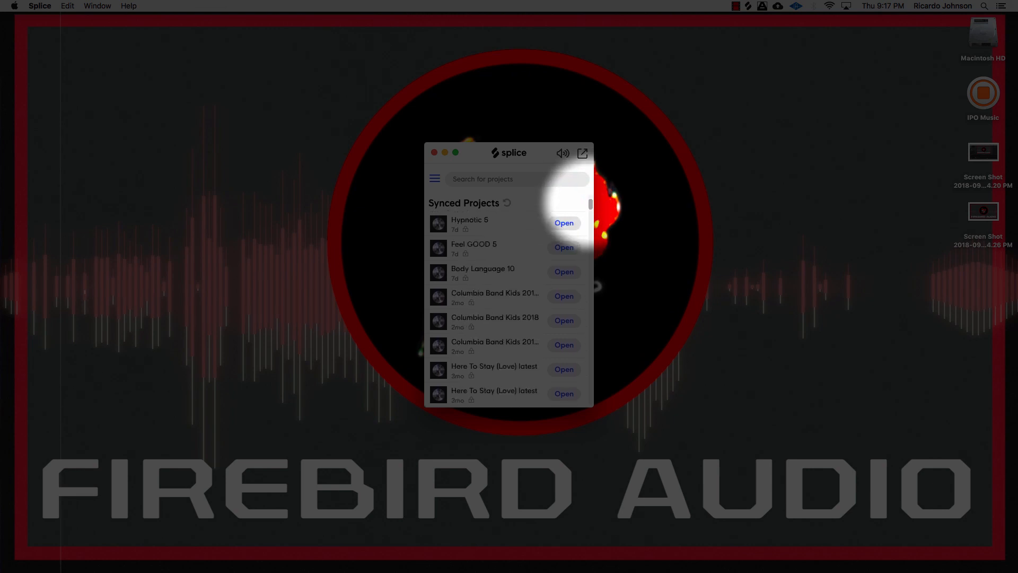
pyautogui.scroll(4, 567, 203)
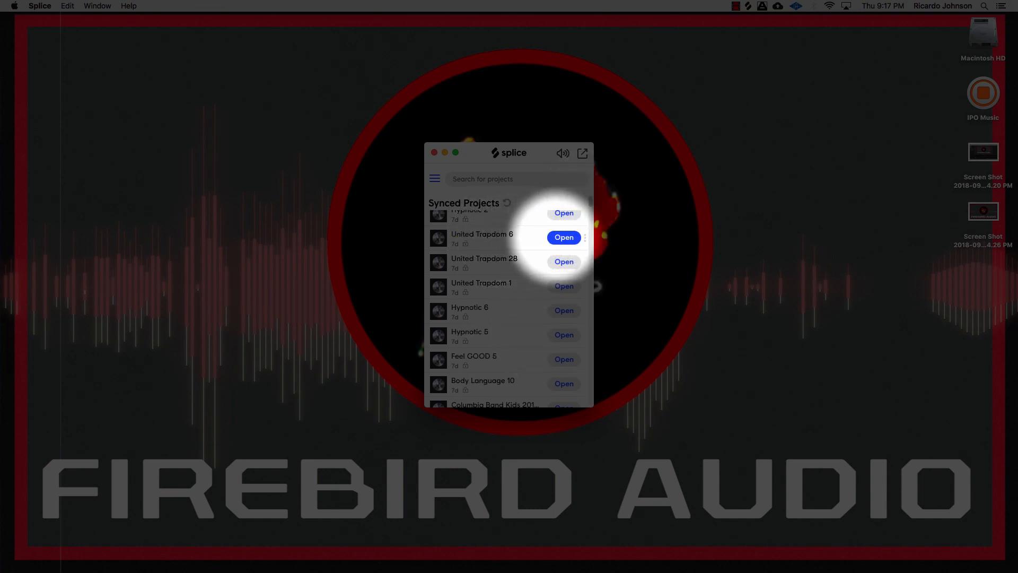
pyautogui.click(559, 237)
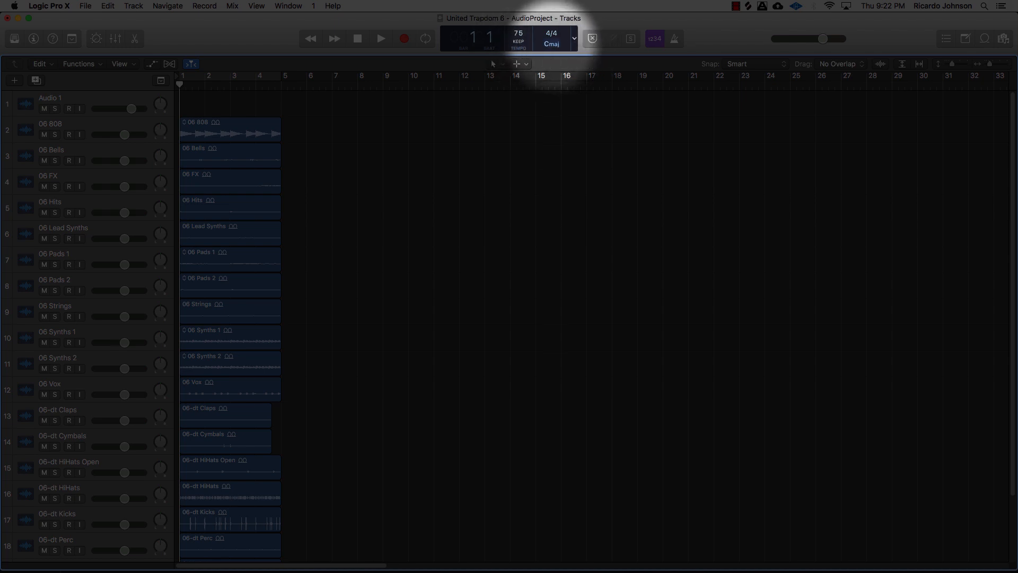
# Step: Set the project key to G minor
pyautogui.click(552, 44)
pyautogui.click(562, 128)
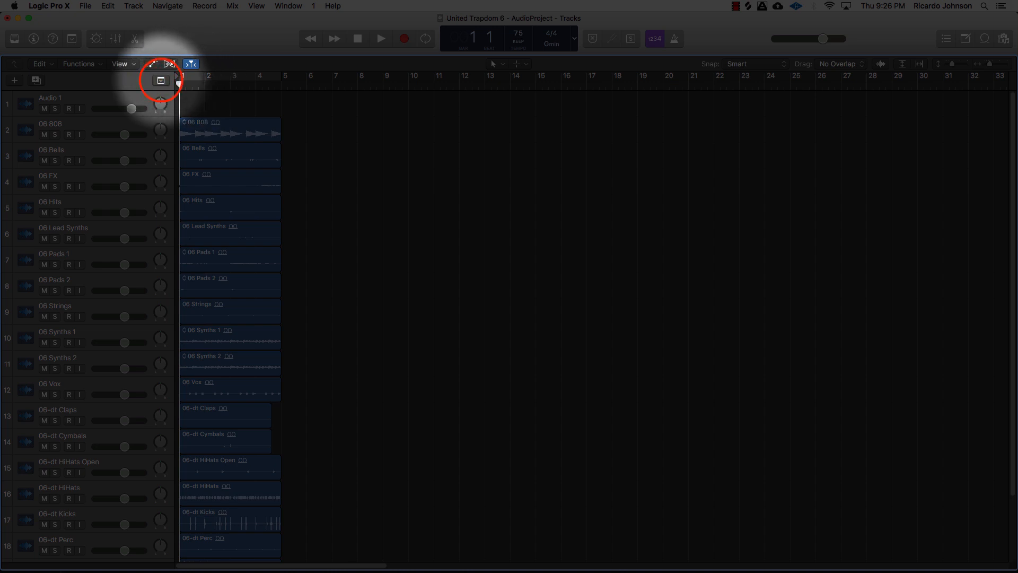
# Step: Show the global tracks and add an Intro arrangement marker, shortening it to four bars
pyautogui.press('g')
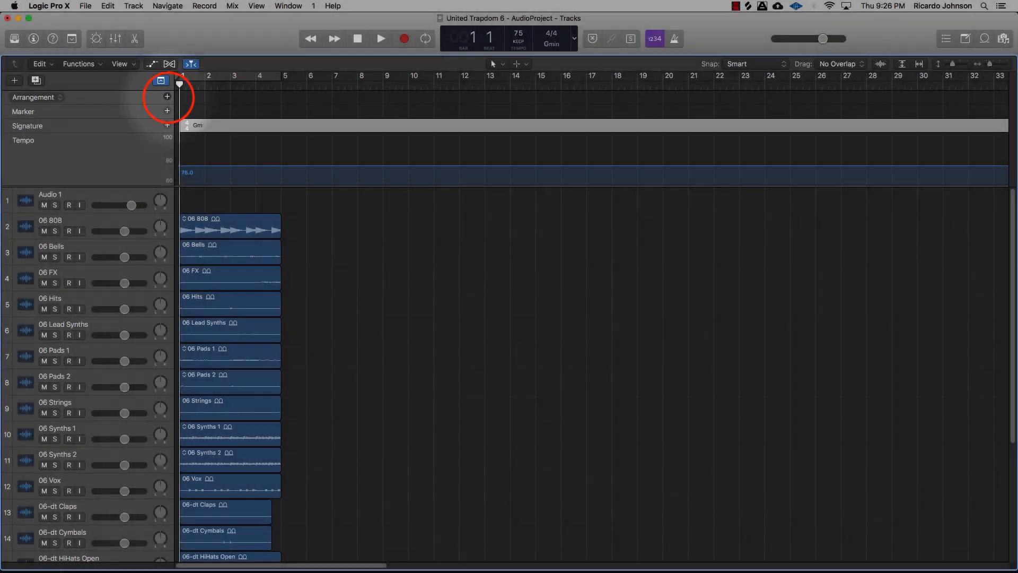
pyautogui.click(167, 97)
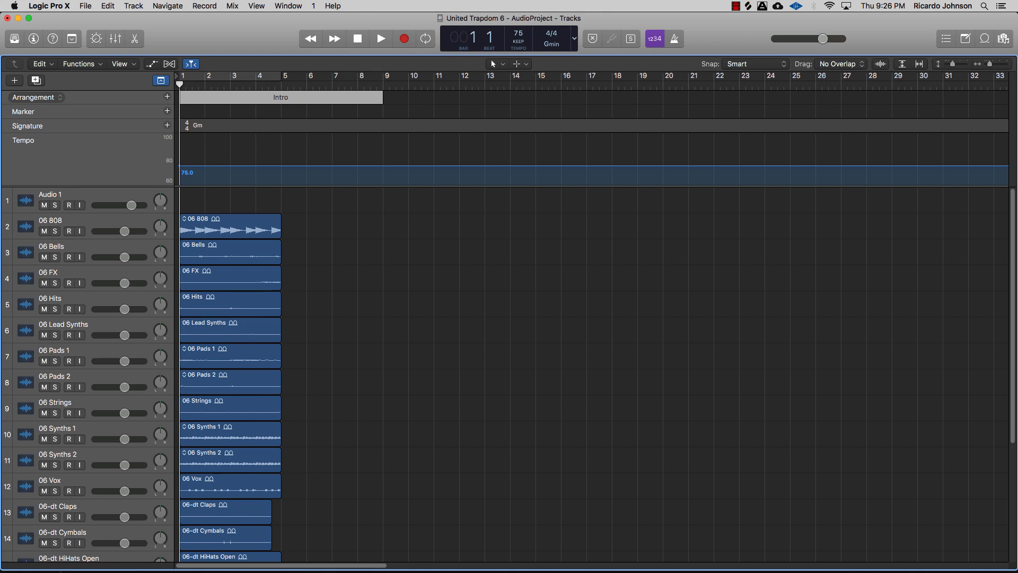
pyautogui.moveTo(382, 98)
pyautogui.mouseDown()
pyautogui.moveTo(343, 106)
pyautogui.moveTo(393, 103)
pyautogui.moveTo(387, 110)
pyautogui.moveTo(287, 113)
pyautogui.mouseUp()
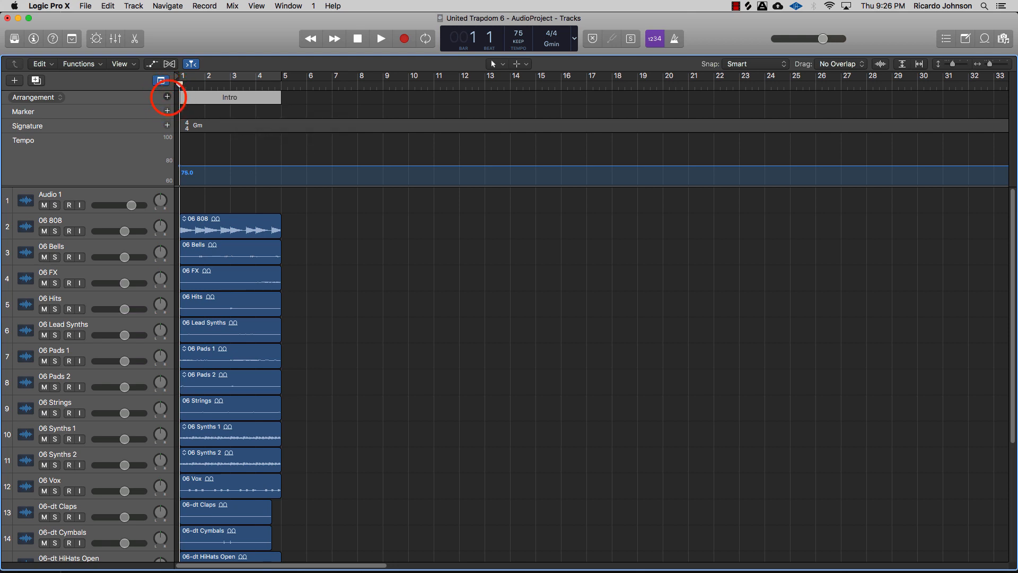
# Step: Add a second arrangement marker after the Intro and rename it Hook
pyautogui.click(167, 96)
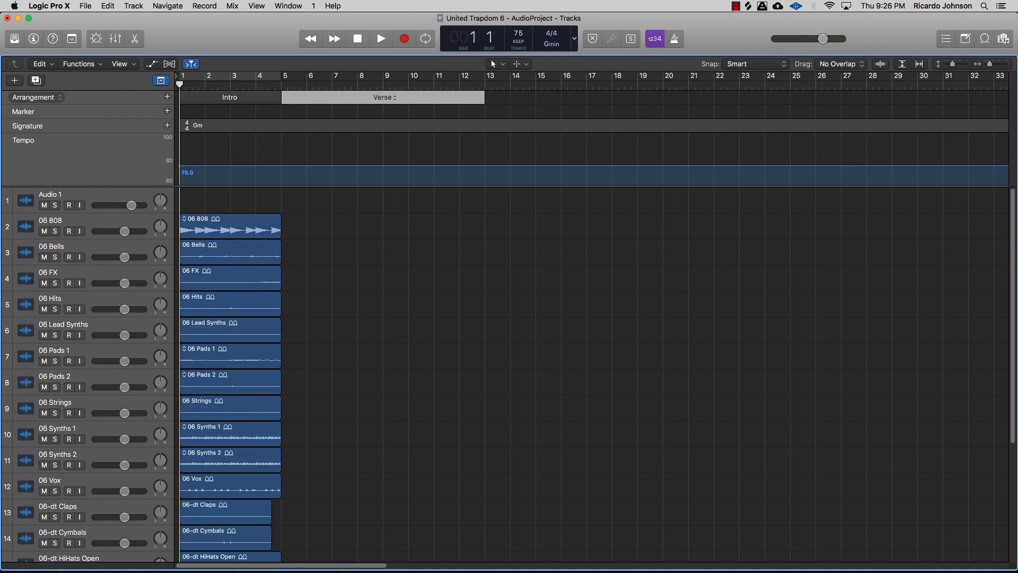
pyautogui.click(391, 98)
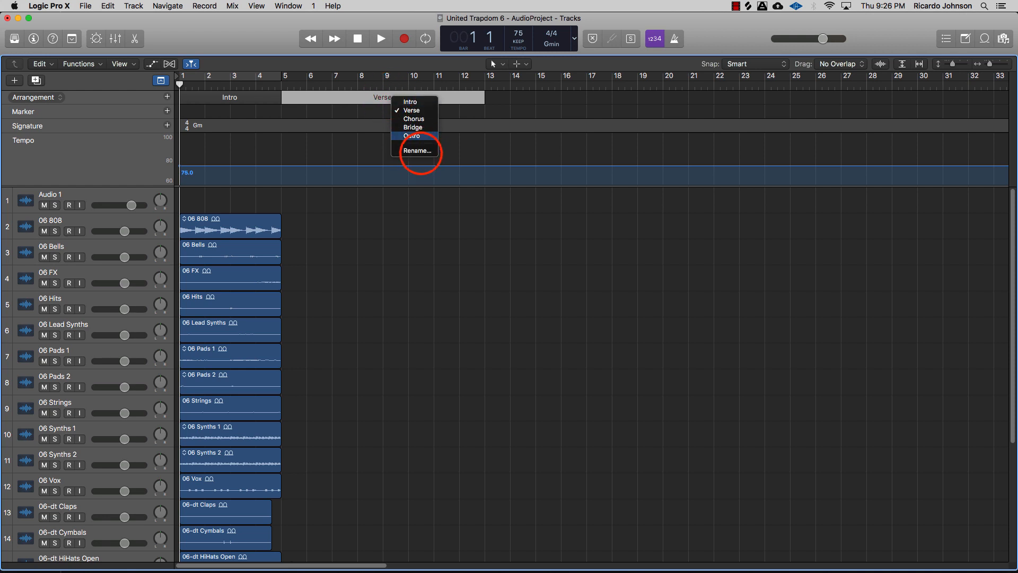
pyautogui.click(417, 150)
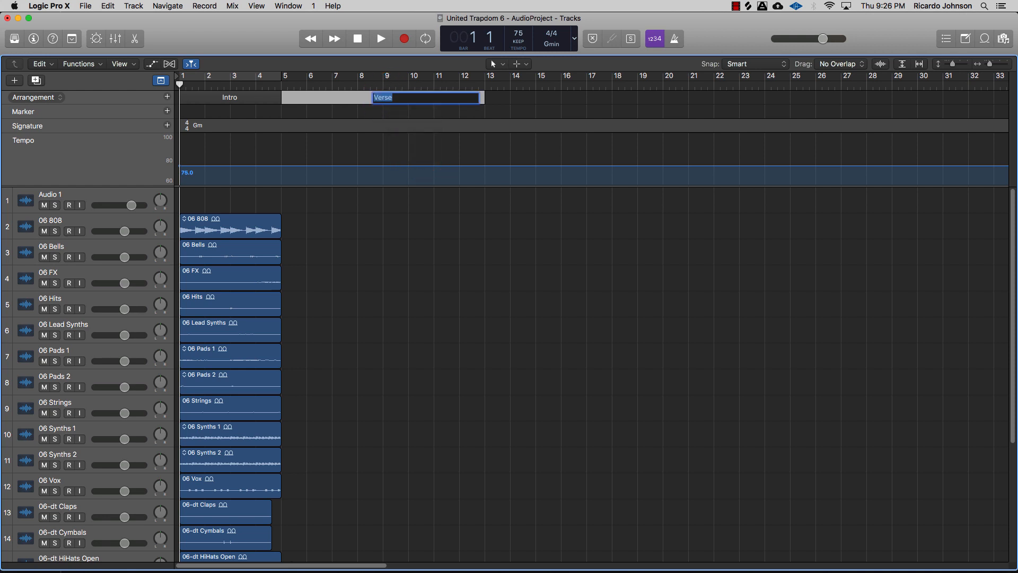
pyautogui.write('Hook')
pyautogui.press('Return')
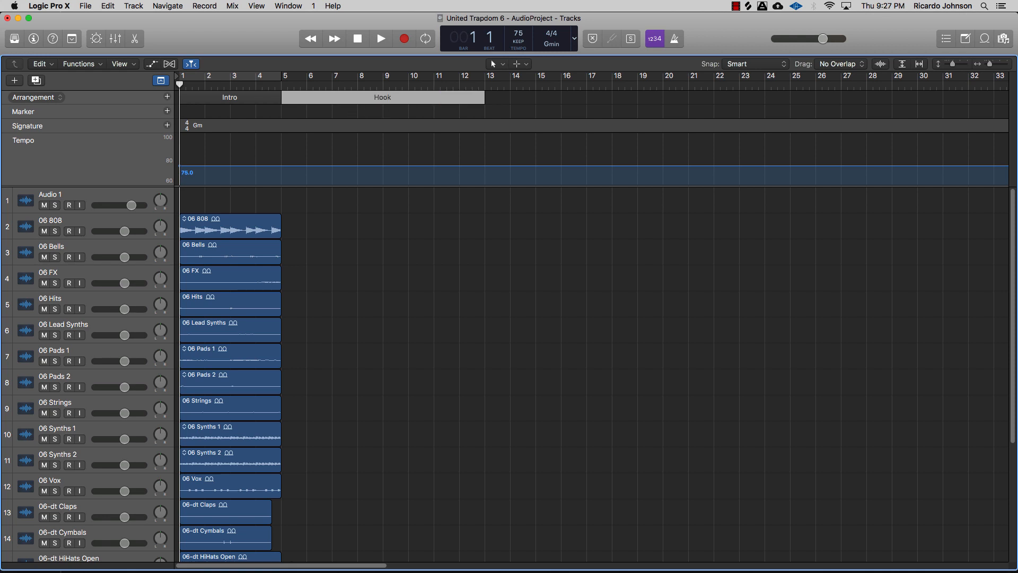
# Step: Add a third arrangement marker after the Hook and set its name to Verse
pyautogui.click(167, 96)
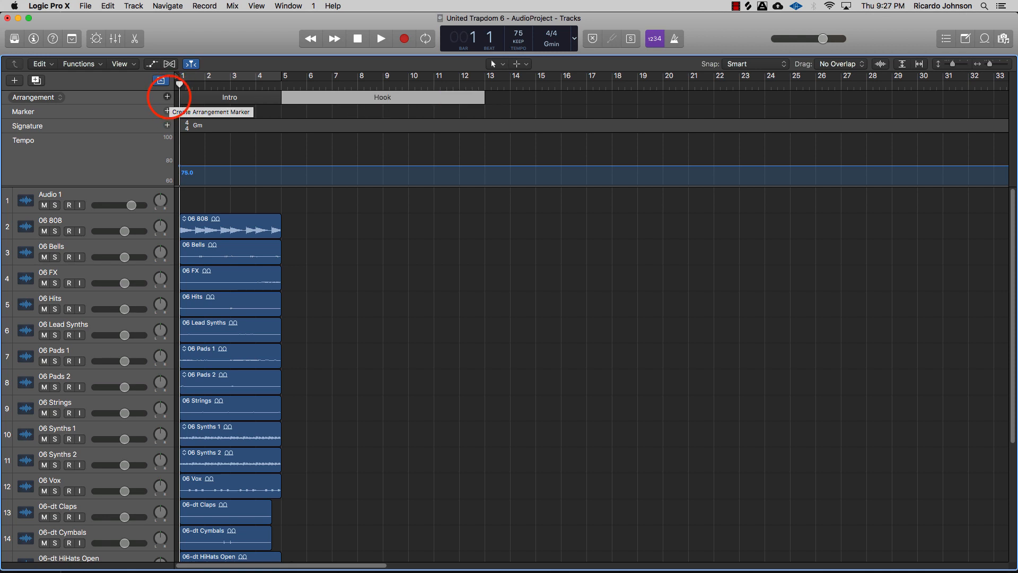
pyautogui.click(595, 98)
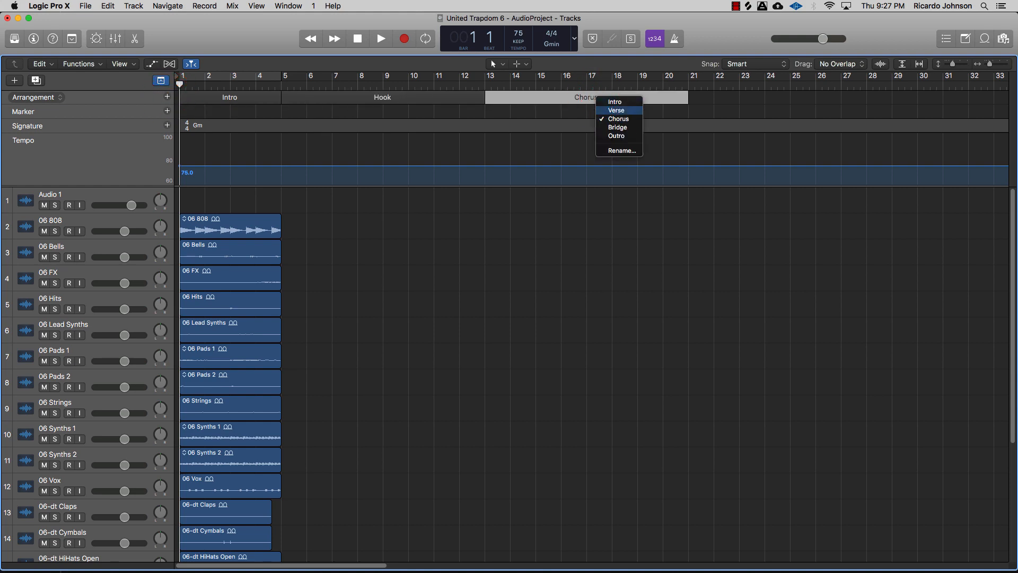
pyautogui.click(616, 111)
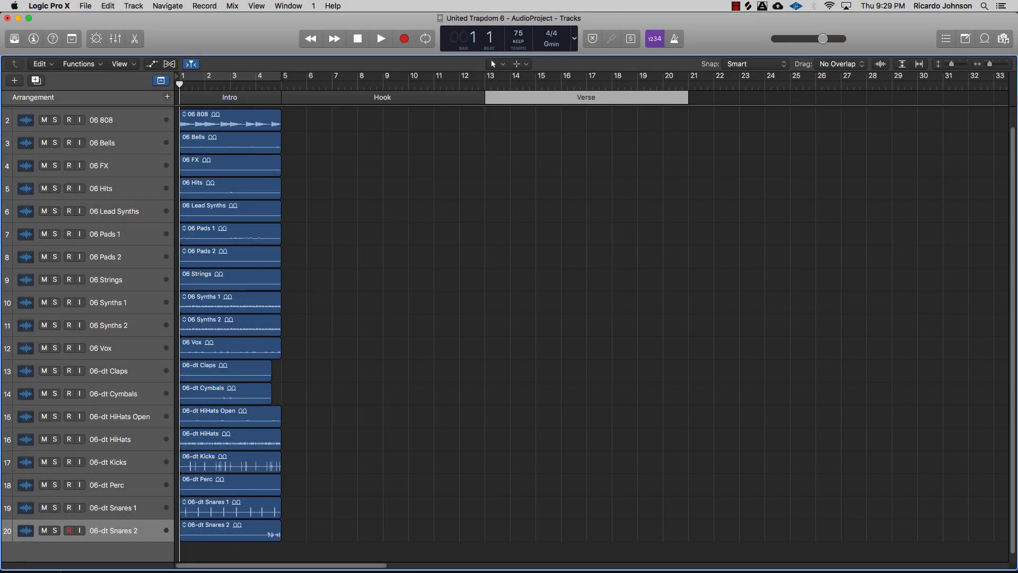
# Step: Select all regions and split them into one-bar pieces with the Scissors tool
pyautogui.scroll(1, 591, 334)
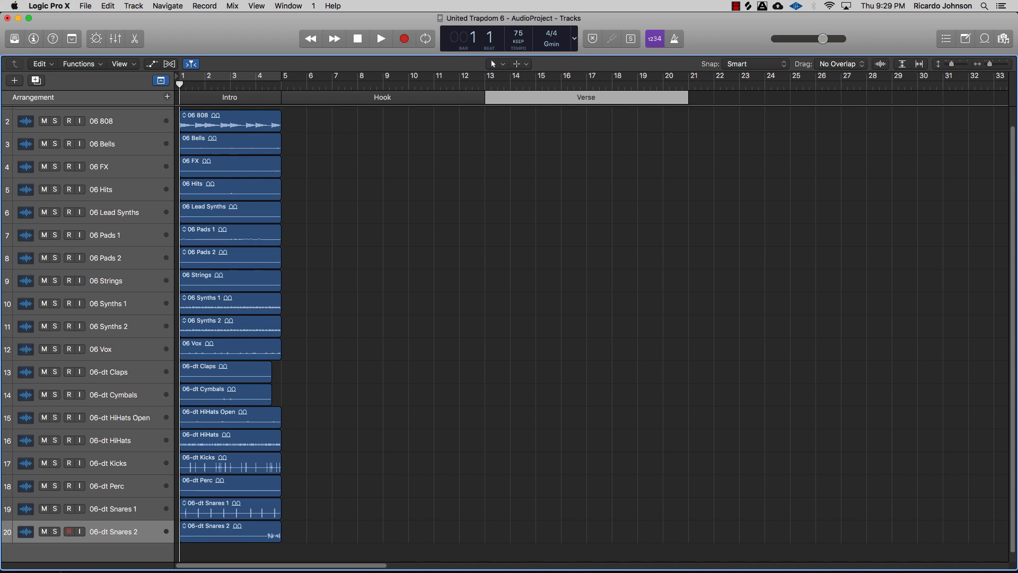
pyautogui.click(320, 534)
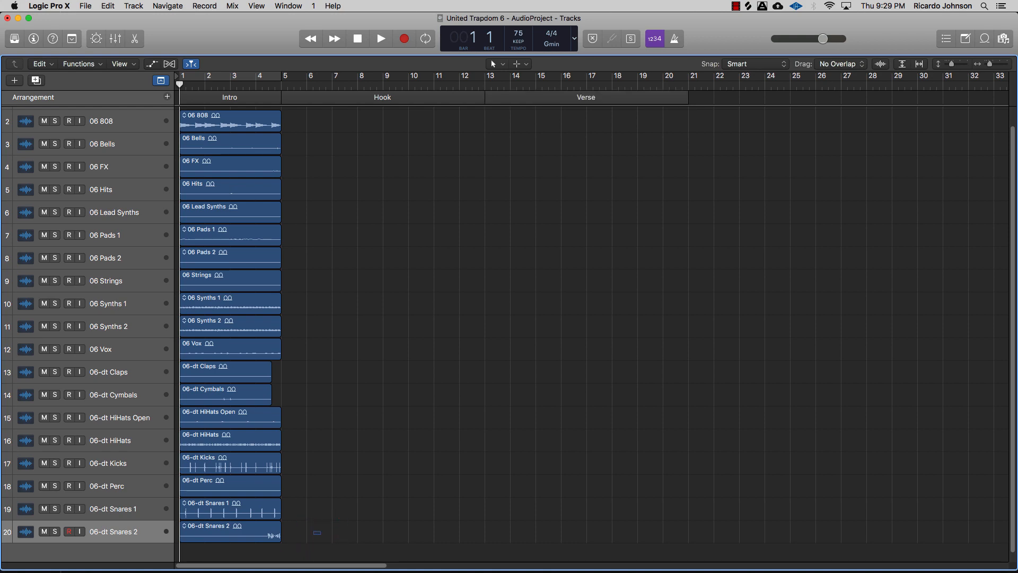
pyautogui.moveTo(320, 533)
pyautogui.mouseDown()
pyautogui.moveTo(265, 414)
pyautogui.moveTo(227, 136)
pyautogui.moveTo(204, 127)
pyautogui.mouseUp()
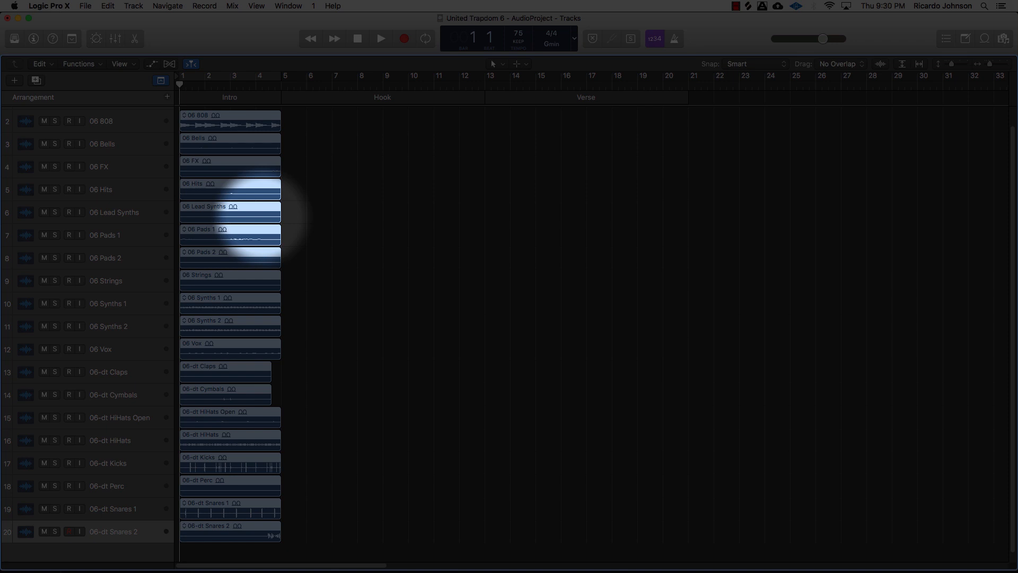
pyautogui.press('t')
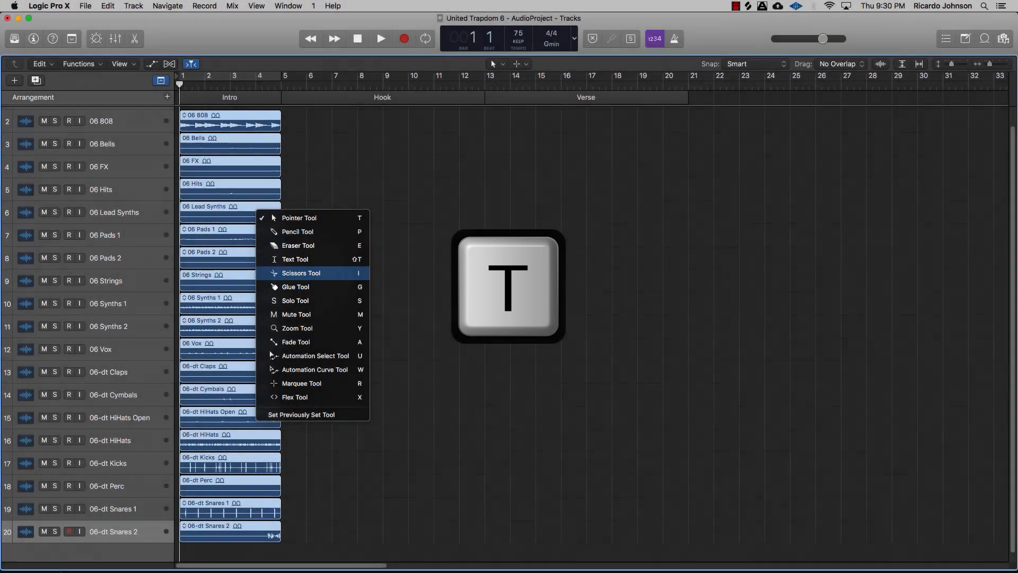
pyautogui.press('i')
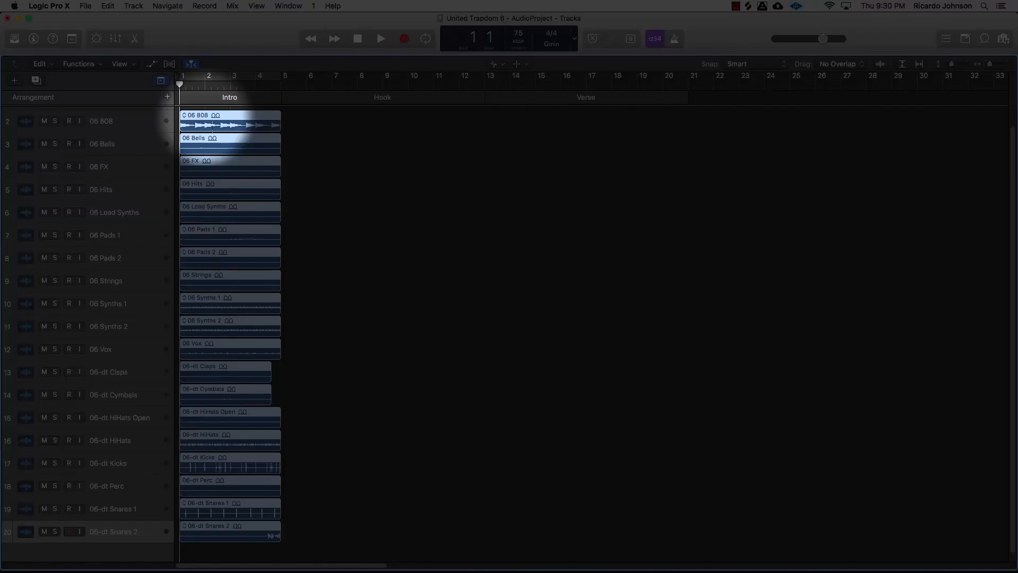
pyautogui.keyDown('alt'); pyautogui.click(212, 126); pyautogui.keyUp('alt')
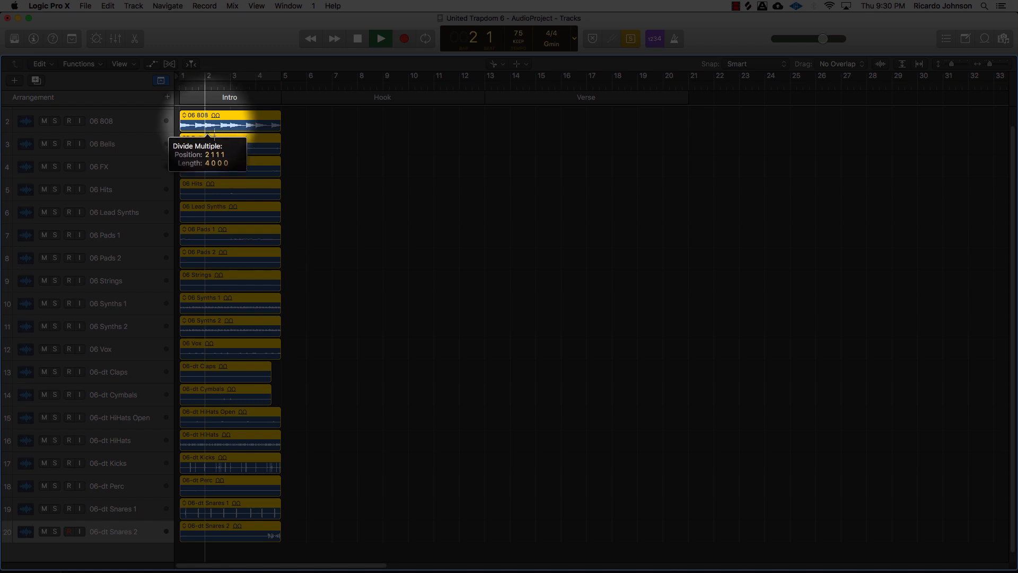
pyautogui.keyDown('alt'); pyautogui.click(205, 125); pyautogui.keyUp('alt')
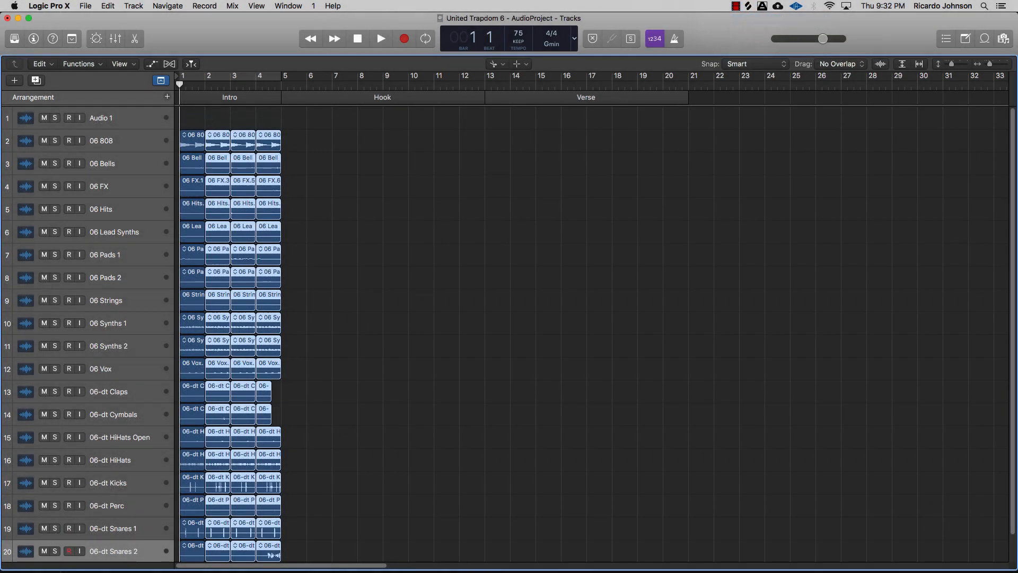
# Step: Switch back to the Pointer tool and copy the split four-bar regions into the Hook section
pyautogui.scroll(-1, 591, 334)
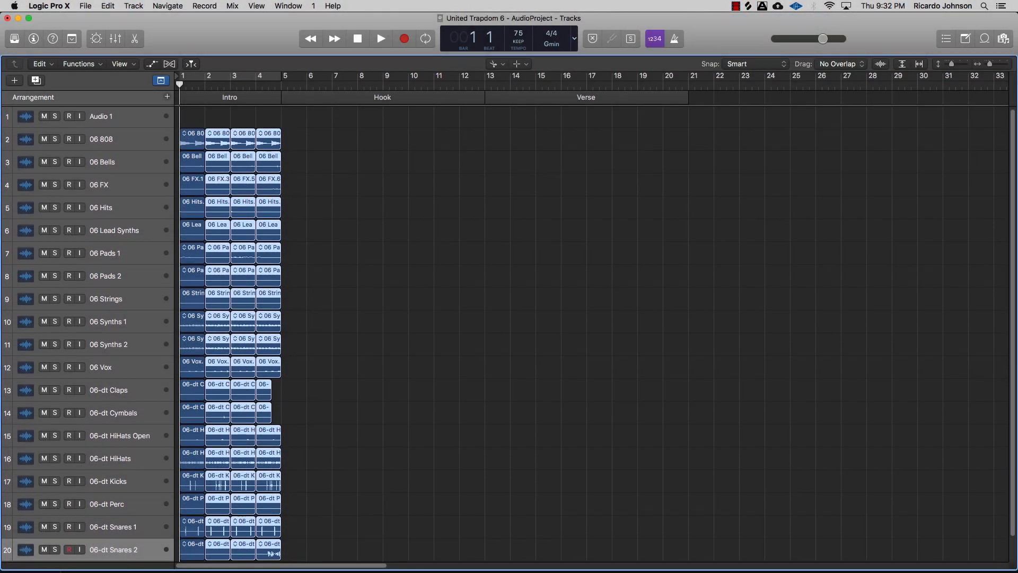
pyautogui.press('t')
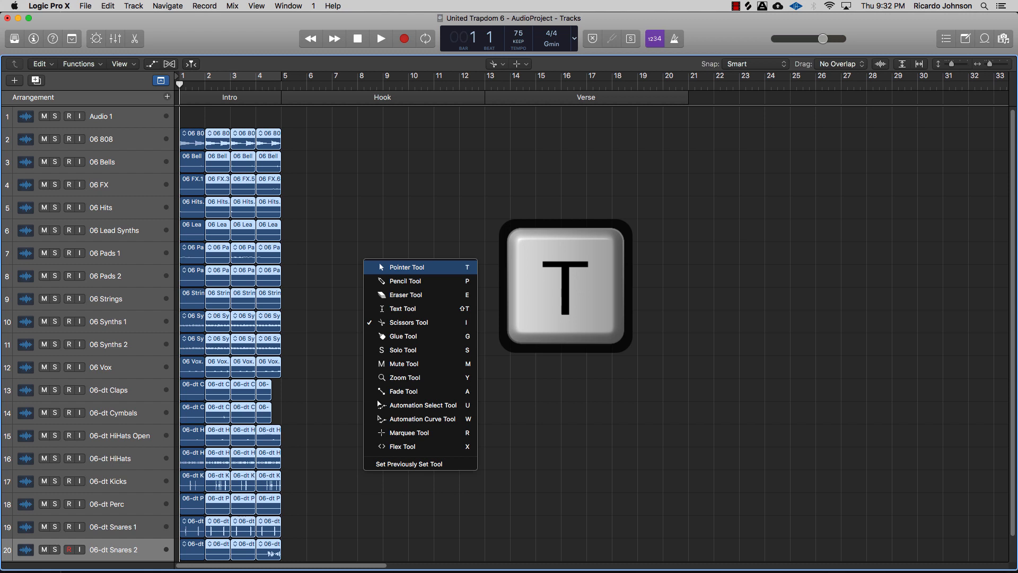
pyautogui.press('t')
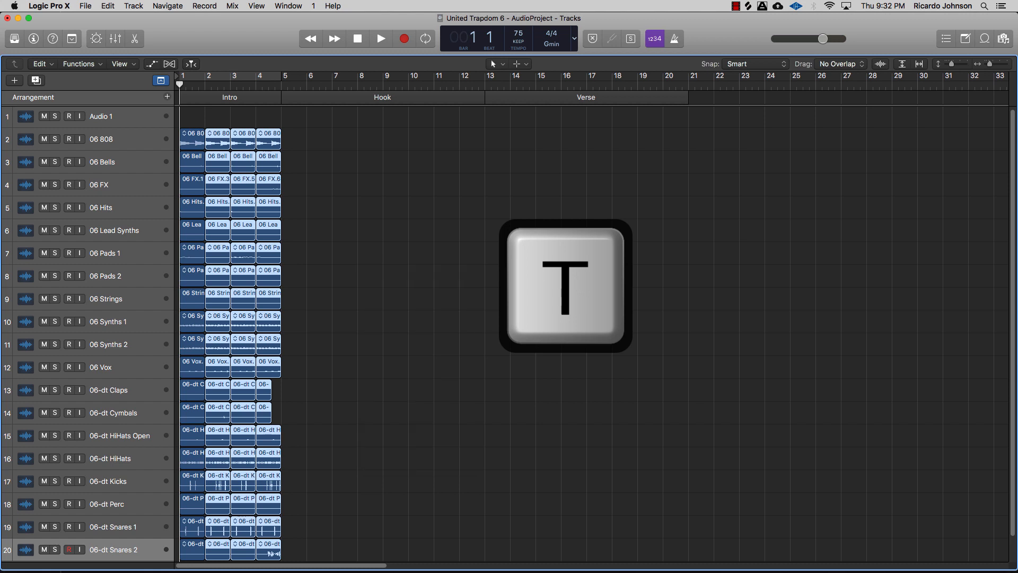
pyautogui.scroll(-3, 591, 334)
pyautogui.moveTo(309, 520); pyautogui.dragTo(169, 143)
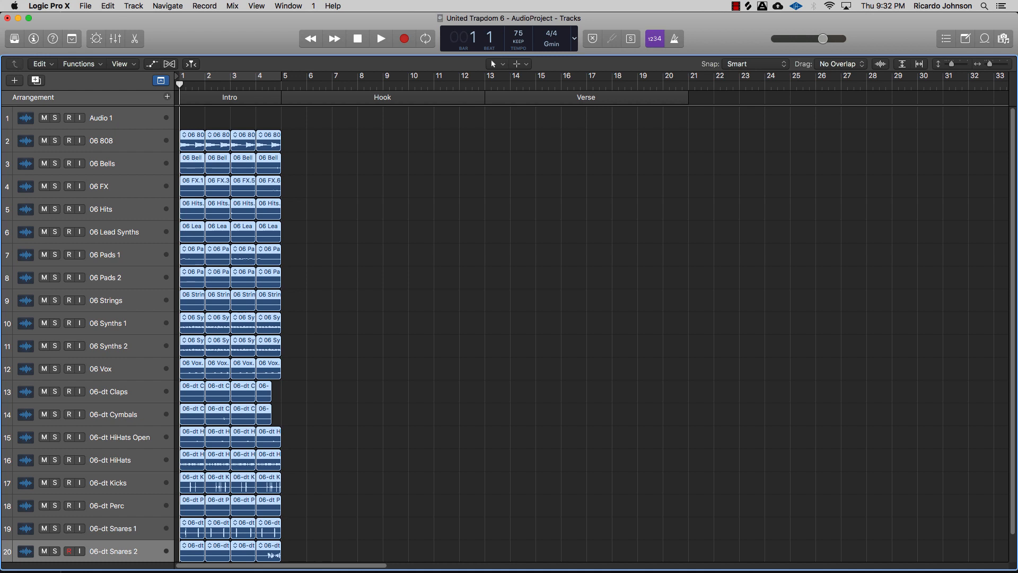
pyautogui.moveTo(194, 147); pyautogui.dragTo(195, 148)
pyautogui.moveTo(266, 153); pyautogui.dragTo(393, 156)
# Step: Select the Hook section's regions and copy them into the Verse section starting at bar 13
pyautogui.moveTo(290, 126); pyautogui.dragTo(481, 562)
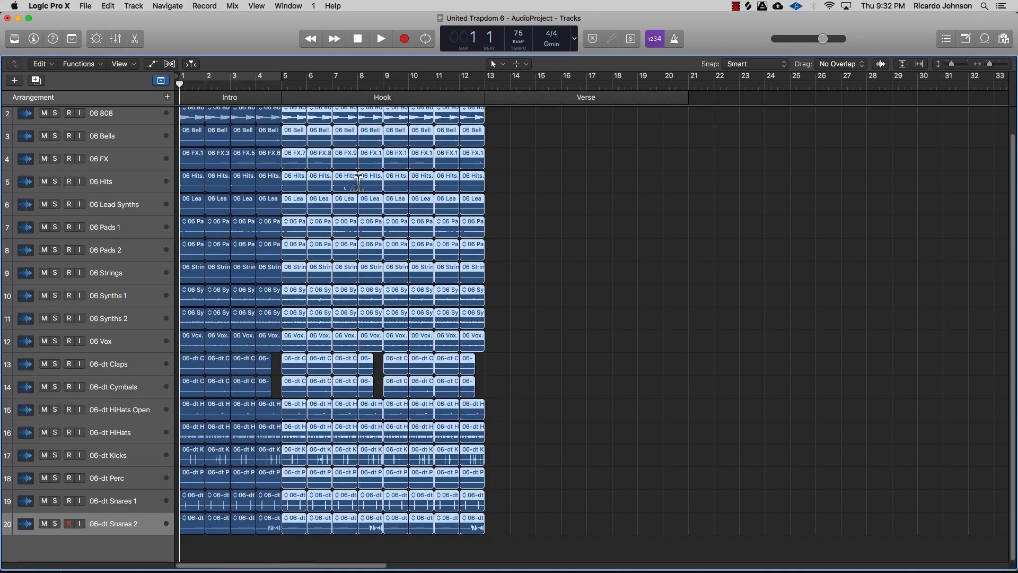
pyautogui.scroll(3, 358, 181)
pyautogui.moveTo(299, 145); pyautogui.dragTo(496, 168)
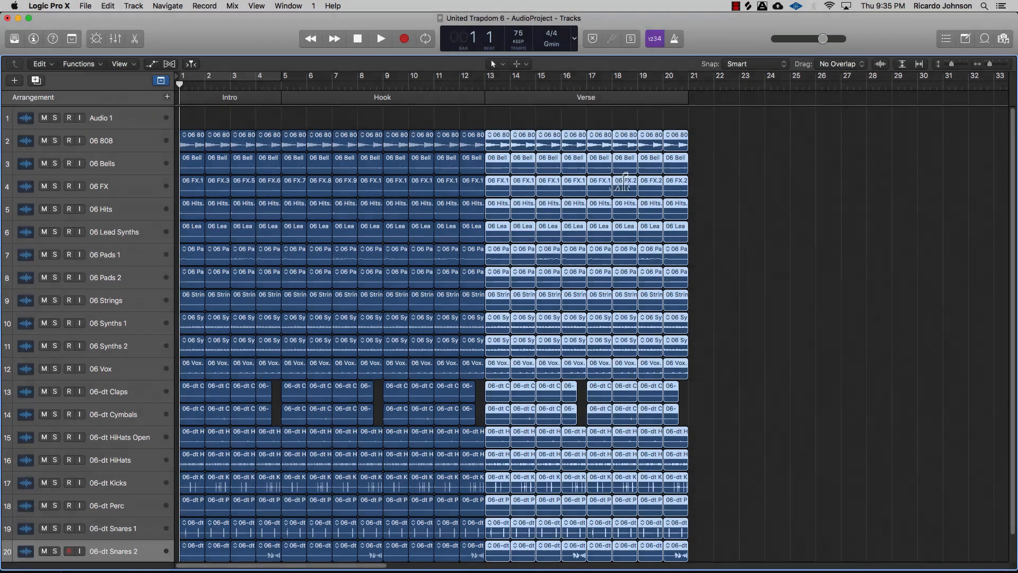
# Step: Choose the Mute tool and set a cycle range over the Intro, bars 1 to 4
pyautogui.press('t')
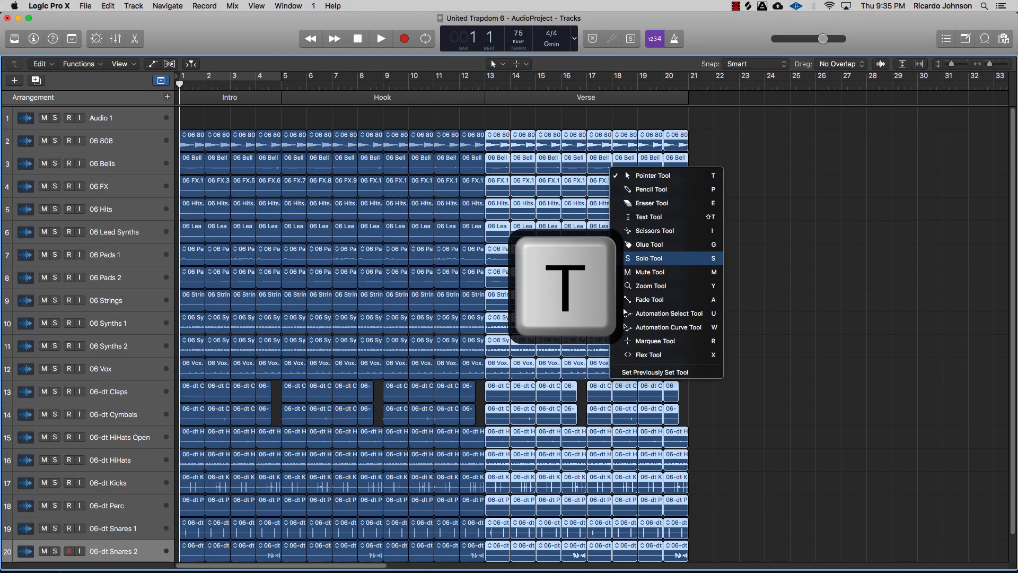
pyautogui.press('m')
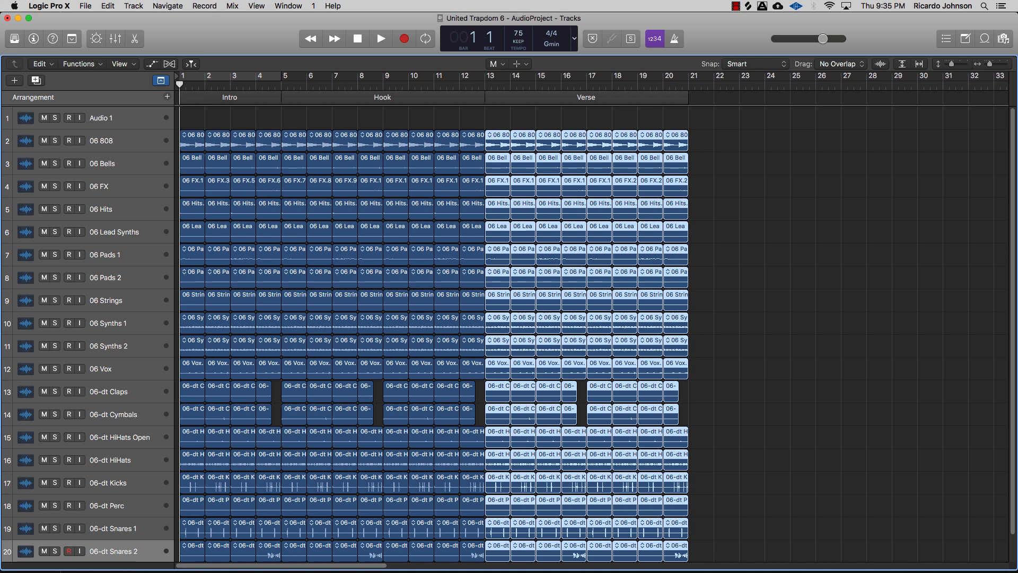
pyautogui.click(190, 77)
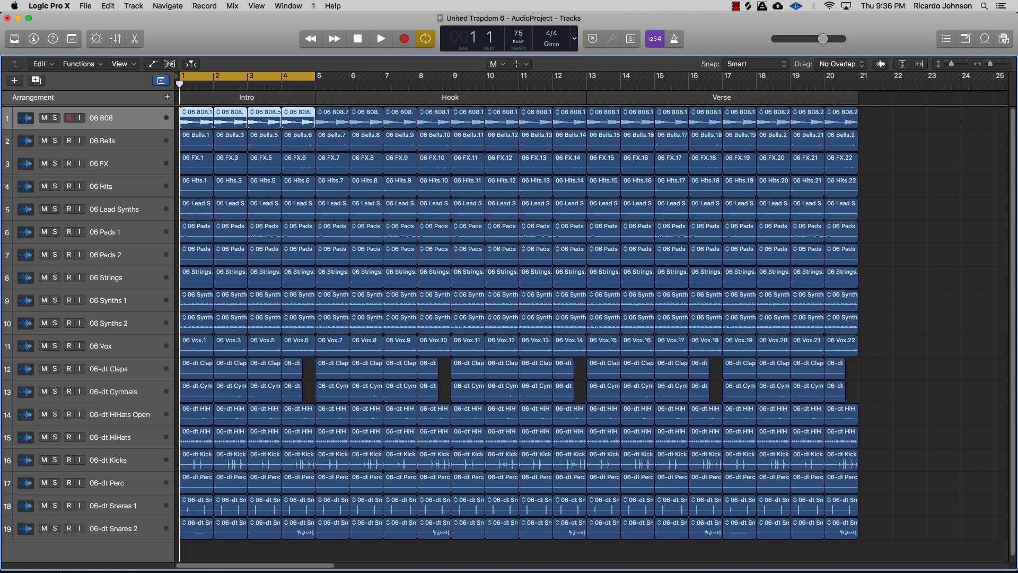
# Step: Play the Intro loop and mute the first two Claps regions
pyautogui.press('space')
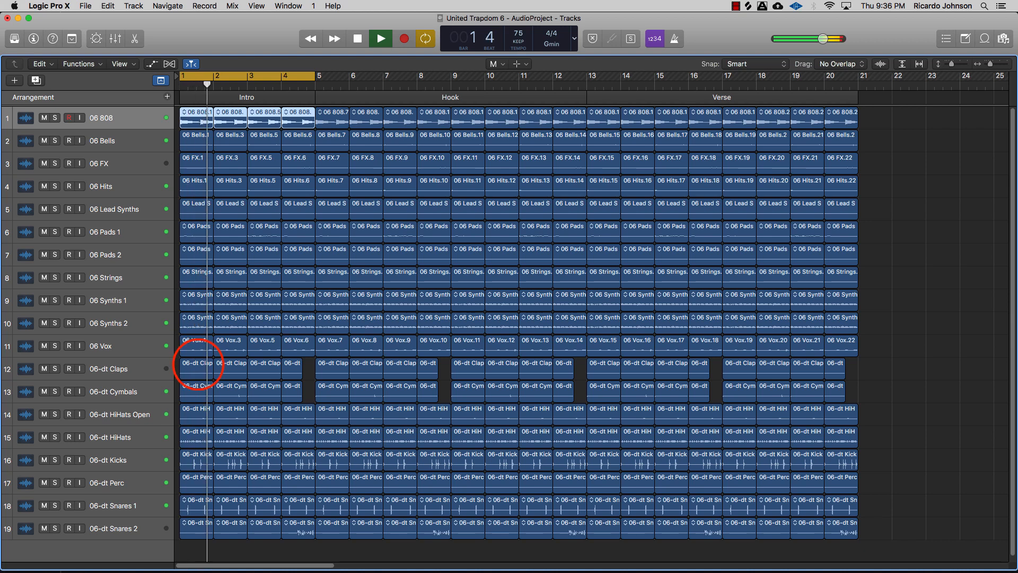
pyautogui.click(197, 365)
pyautogui.click(225, 365)
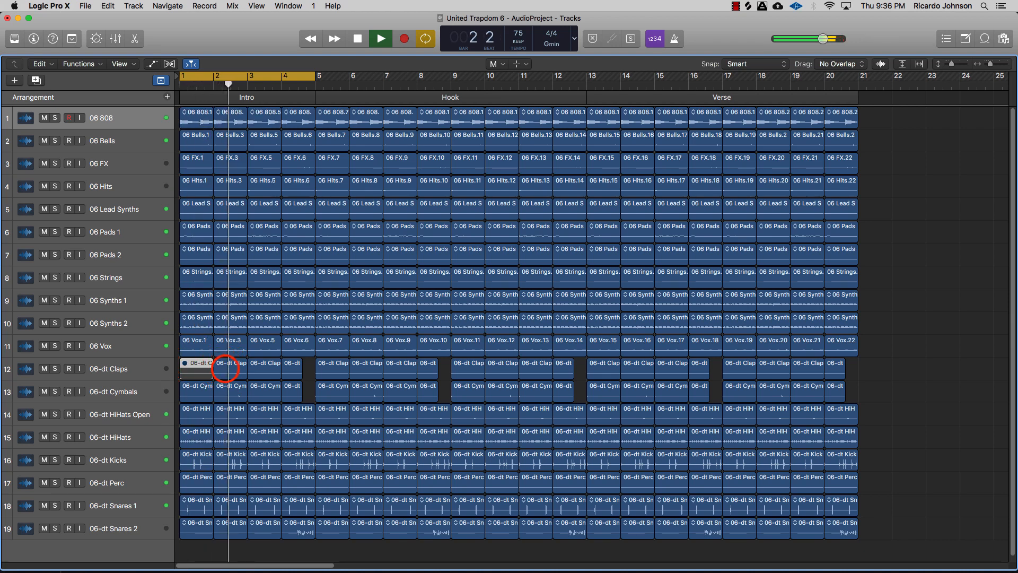
# Step: Mute the last Intro Claps region and the first Intro regions on the Cymbals and HiHats Open tracks
pyautogui.click(254, 367)
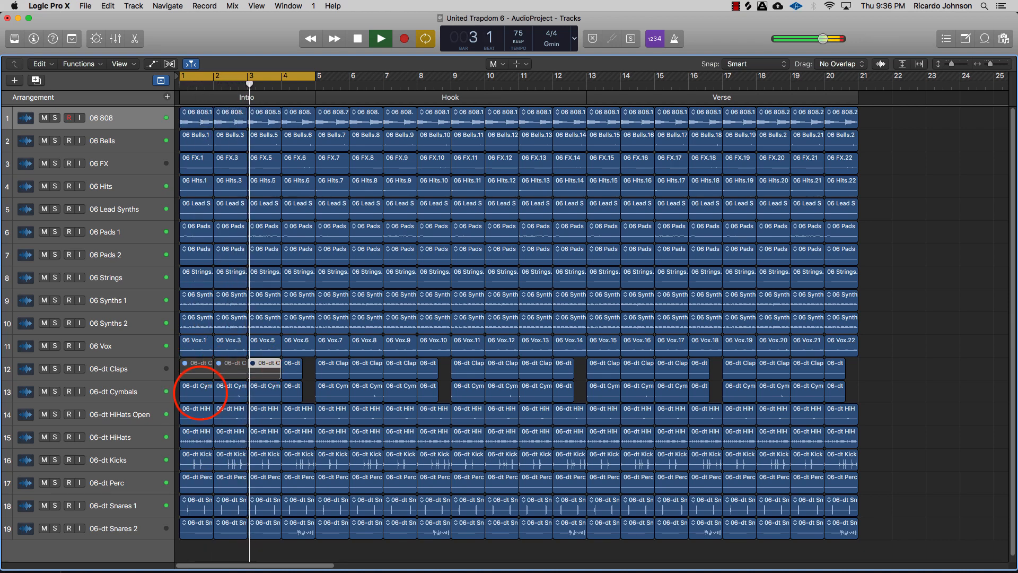
pyautogui.click(199, 391)
pyautogui.click(226, 391)
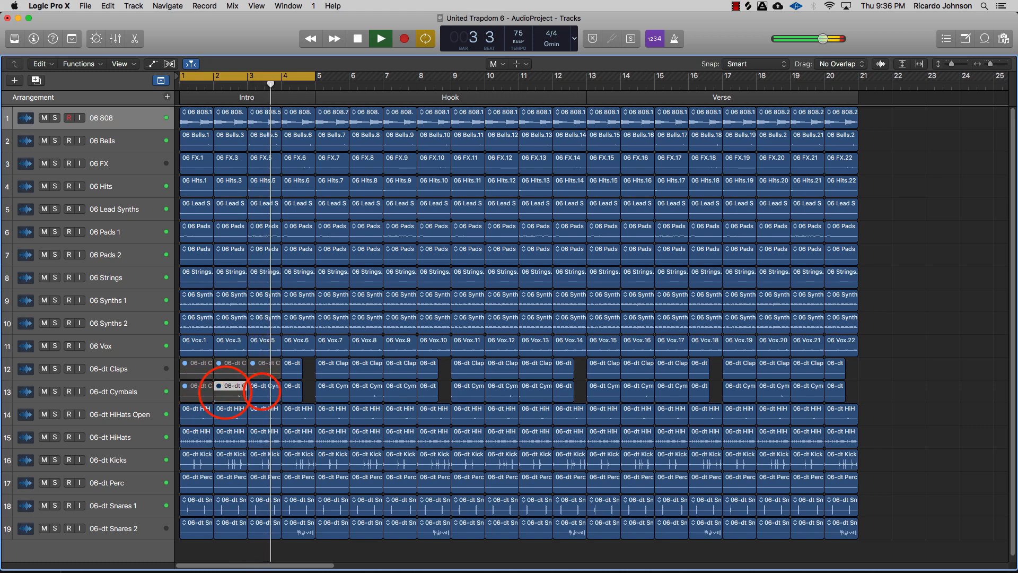
pyautogui.click(261, 391)
pyautogui.click(196, 416)
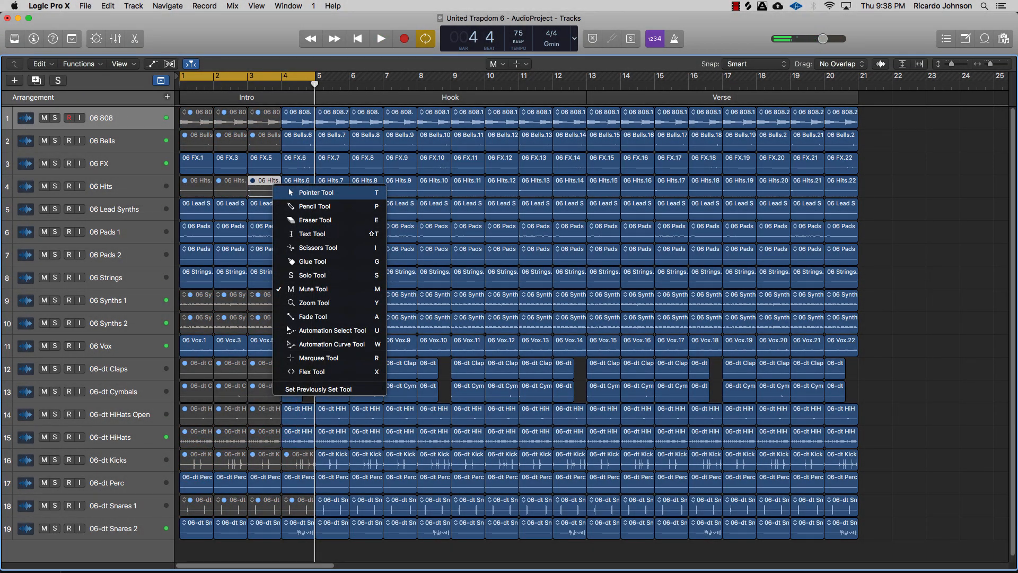
# Step: Switch to the Pointer tool and shorten the Intro's fourth-bar regions to leave a short gap before the Hook
pyautogui.press('t')
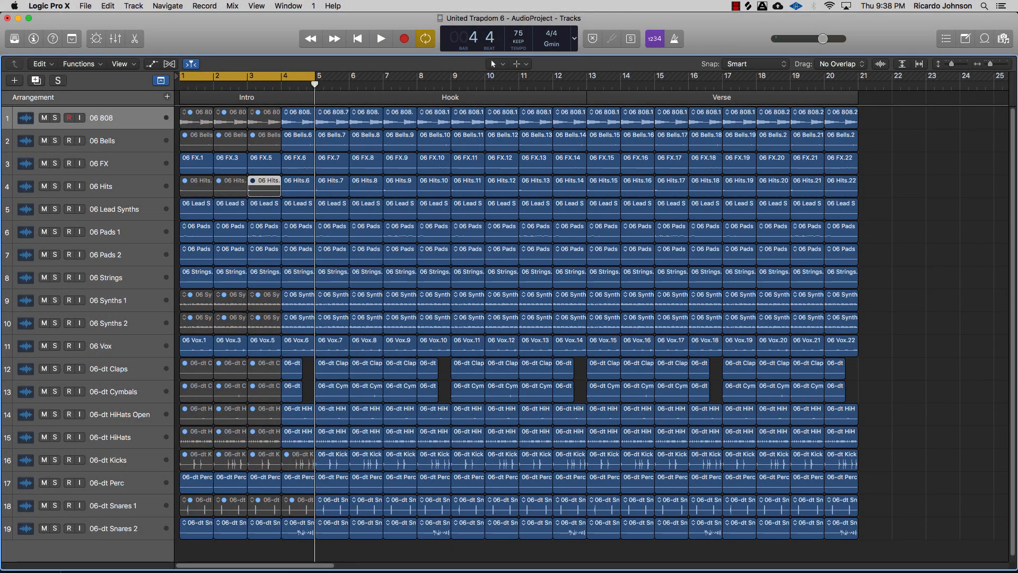
pyautogui.click(282, 127)
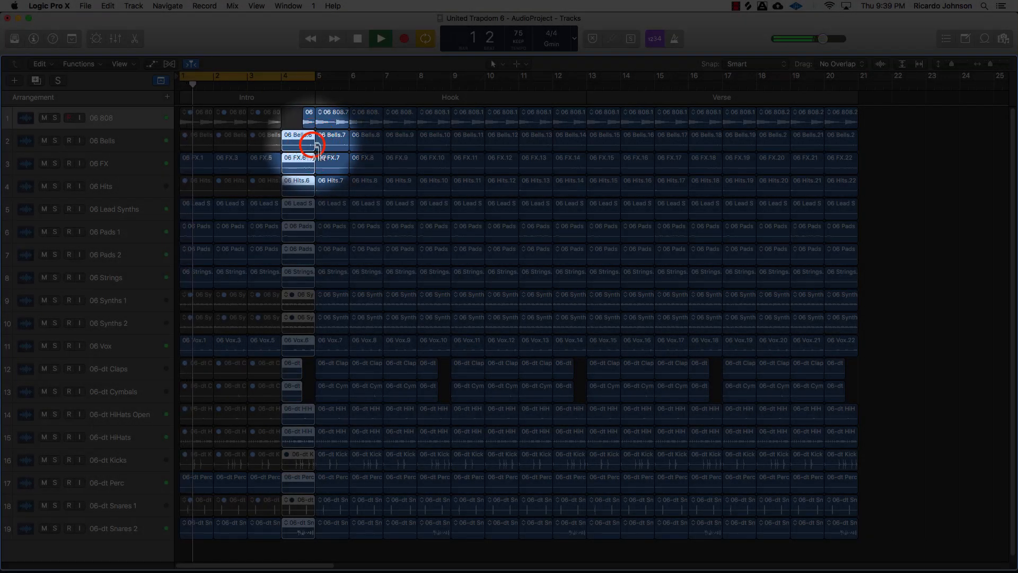
pyautogui.moveTo(312, 146)
pyautogui.mouseDown()
pyautogui.moveTo(291, 154)
pyautogui.moveTo(302, 153)
pyautogui.mouseUp()
pyautogui.moveTo(302, 534); pyautogui.dragTo(316, 542)
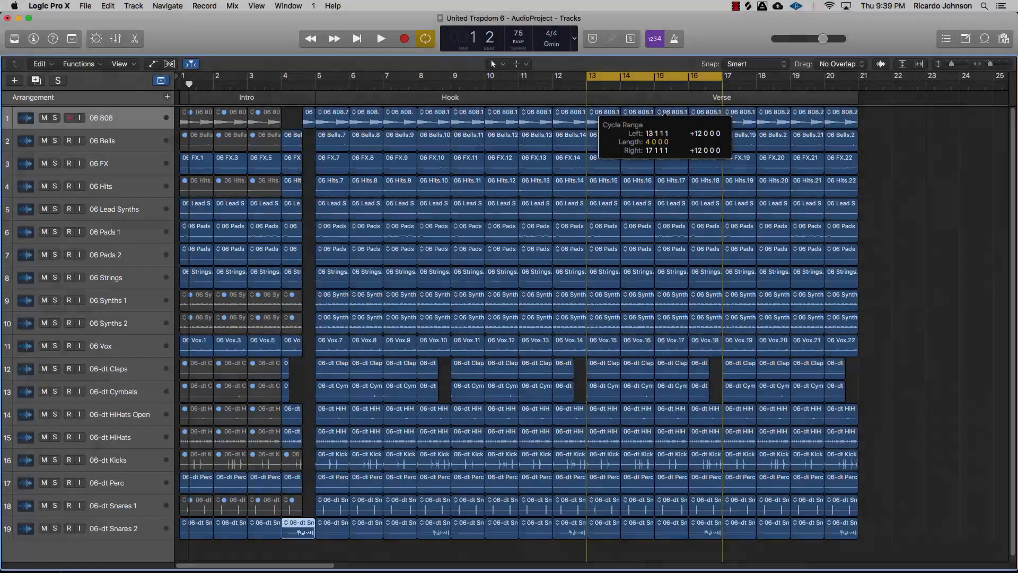
# Step: Set the cycle range over the Verse, bars 13 to 21, choose the Mute tool and mute Synths 1 and 2 regions there
pyautogui.moveTo(723, 76); pyautogui.dragTo(859, 127)
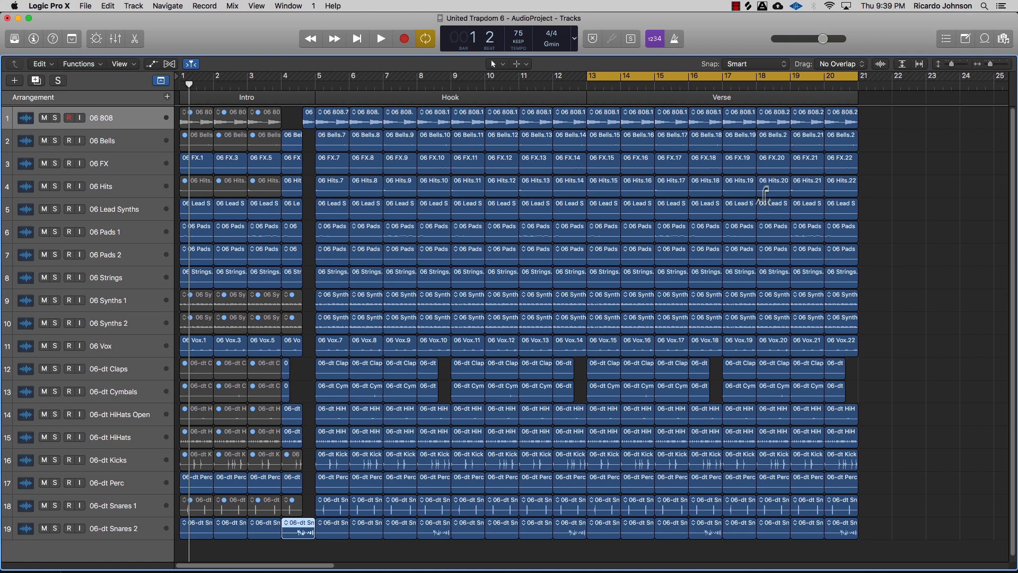
pyautogui.press('t')
pyautogui.press('m')
pyautogui.click(646, 299)
pyautogui.click(648, 321)
pyautogui.click(669, 302)
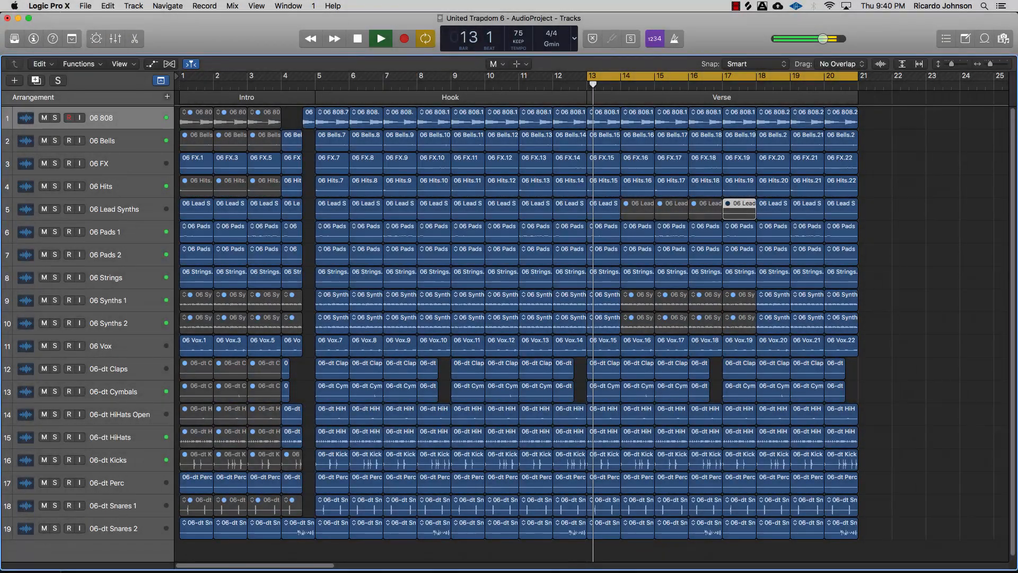
# Step: Mute the Lead Synths and Synths regions in the Verse's first four bars, keeping bar 17 onward playing
pyautogui.click(596, 204)
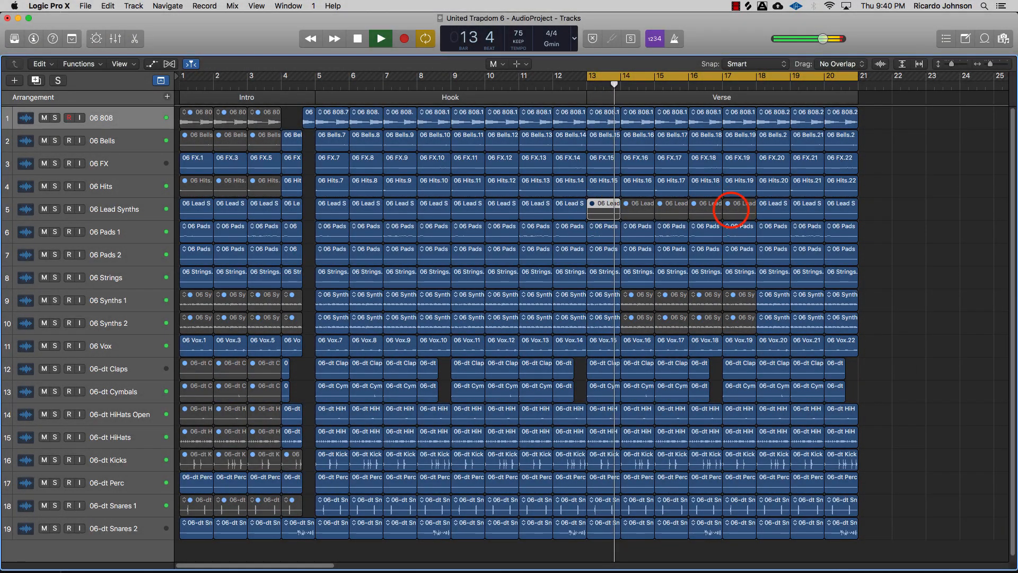
pyautogui.click(732, 206)
pyautogui.click(738, 297)
pyautogui.click(741, 320)
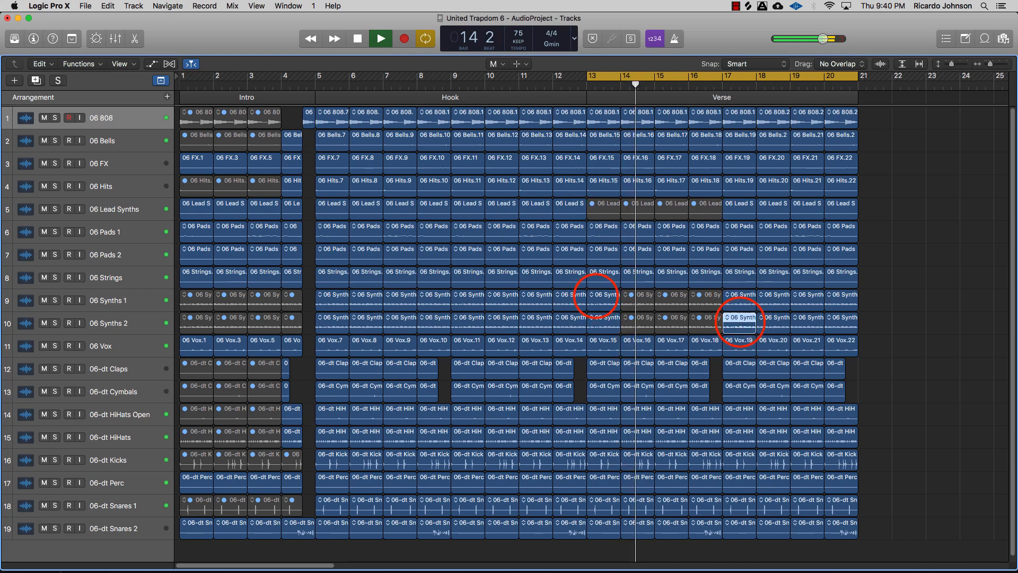
pyautogui.click(596, 296)
pyautogui.click(602, 317)
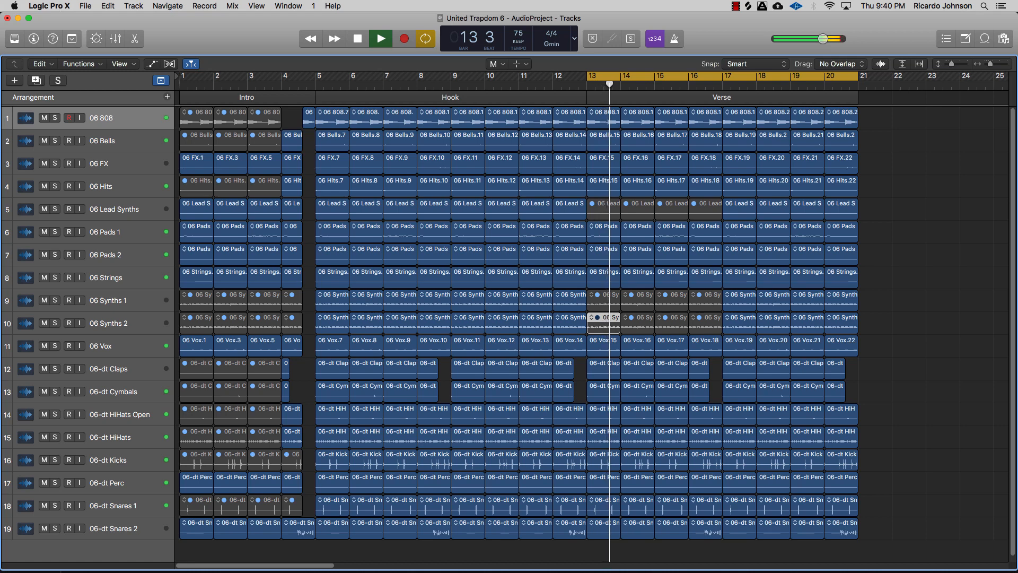
# Step: Play the Verse while soloing Pads 1 and then Pads 2 to compare them
pyautogui.press('space')
pyautogui.press('space')
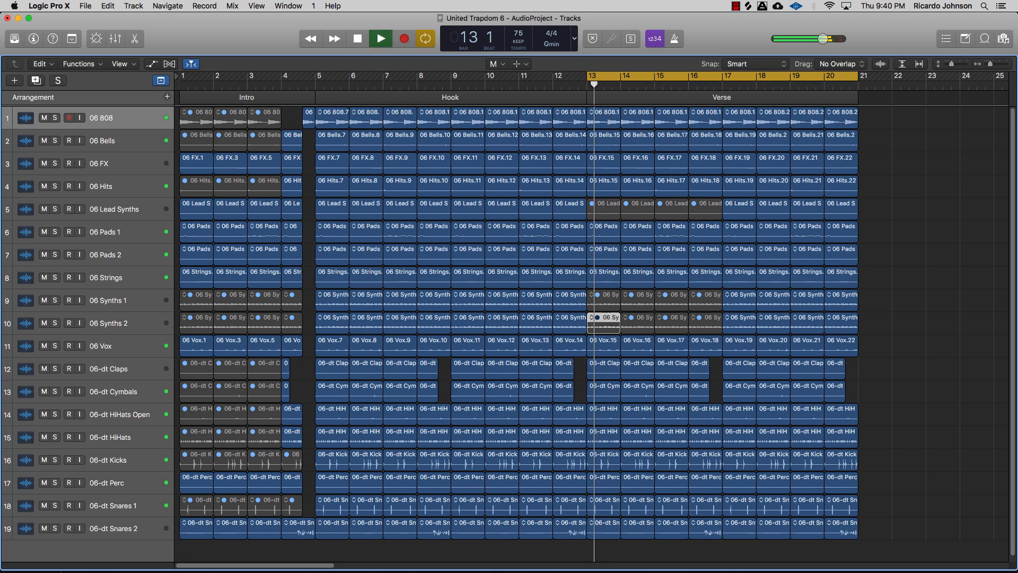
pyautogui.press('space')
pyautogui.click(57, 232)
pyautogui.press('space')
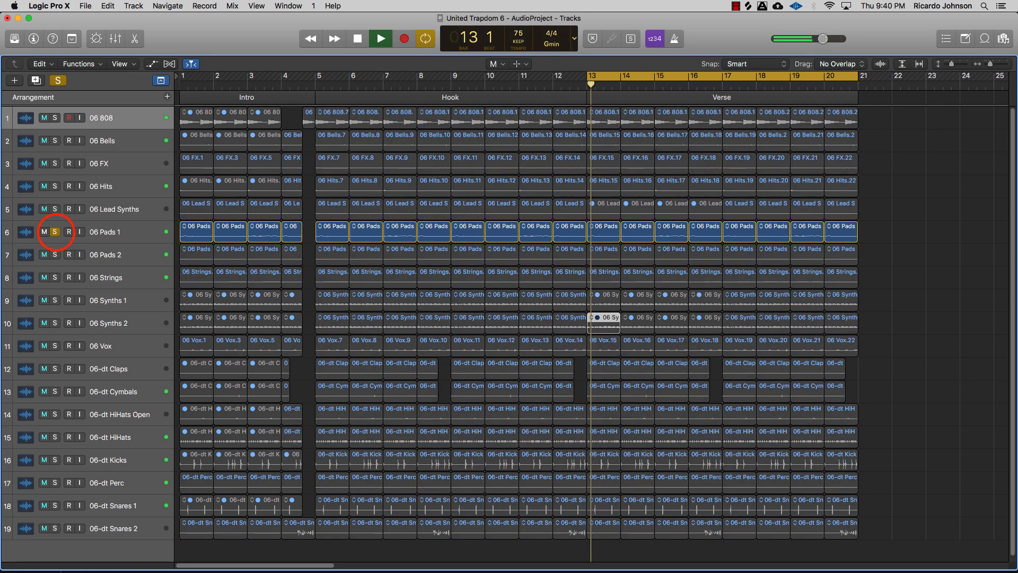
pyautogui.press('space')
pyautogui.click(55, 232)
pyautogui.click(55, 255)
pyautogui.press('space')
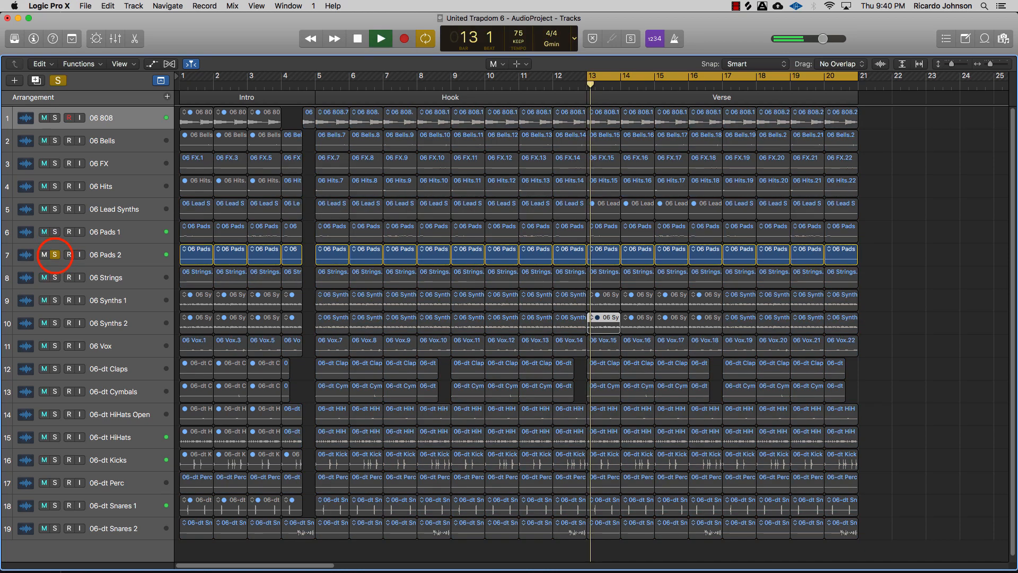
pyautogui.press('space')
pyautogui.click(55, 255)
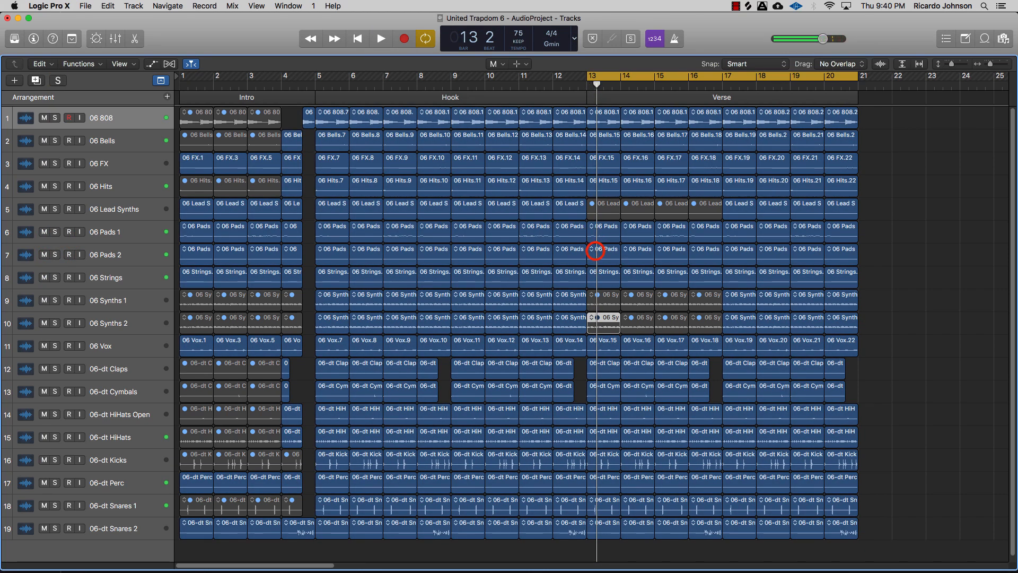
# Step: Mute the Pads 2 regions in bars 13 to 16 and play the Verse
pyautogui.click(595, 251)
pyautogui.click(635, 255)
pyautogui.click(670, 255)
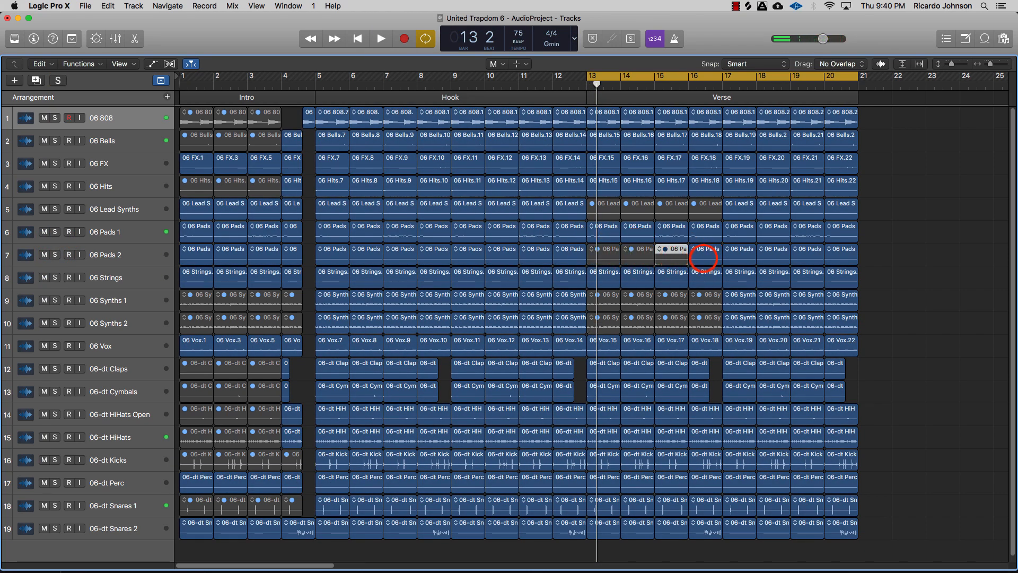
pyautogui.click(704, 259)
pyautogui.press('space')
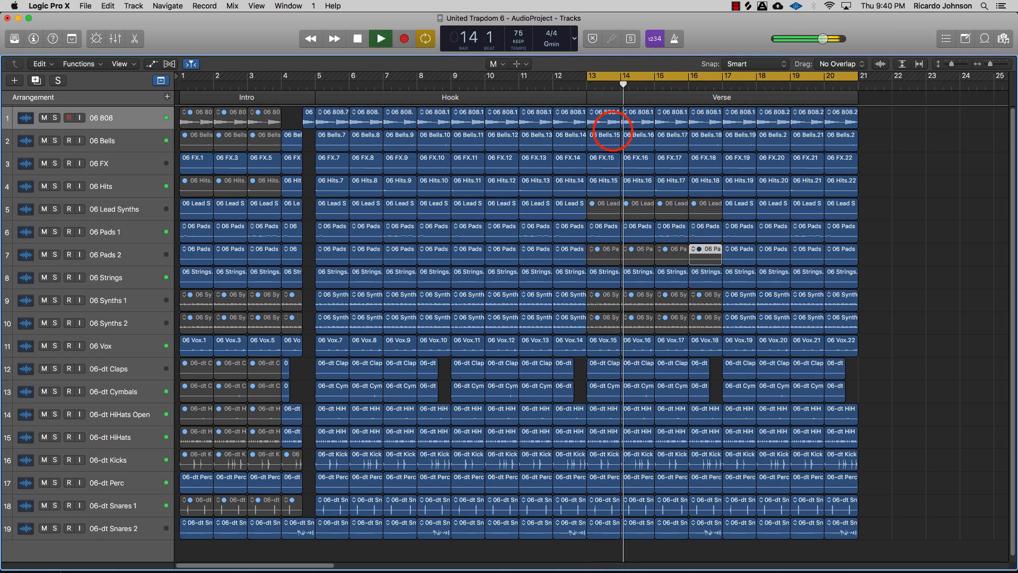
# Step: Mute the Bells regions in bars 13 to 16 and play the Verse again
pyautogui.click(604, 140)
pyautogui.click(639, 139)
pyautogui.click(671, 139)
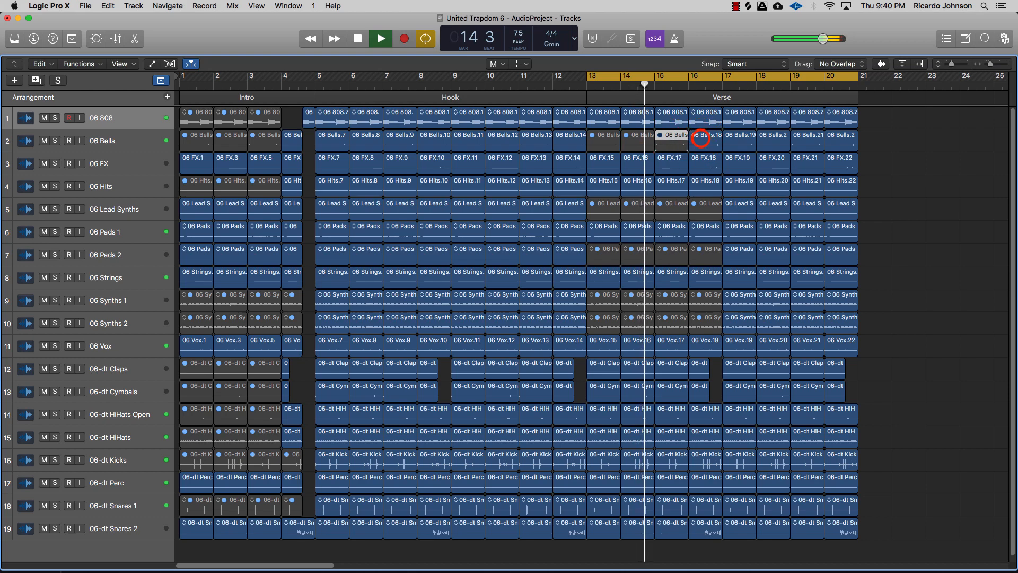
pyautogui.click(701, 139)
pyautogui.press('space')
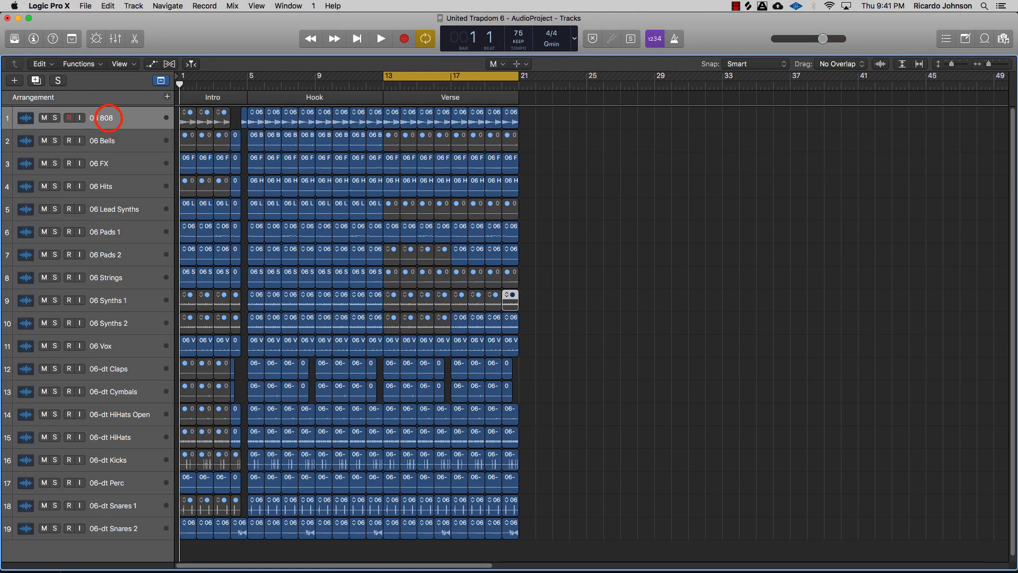
# Step: Move the 808 track down above the drum tracks and color all regions on tracks 11 to 19 red
pyautogui.moveTo(109, 118); pyautogui.dragTo(103, 346)
pyautogui.hotkey('alt', 'c')
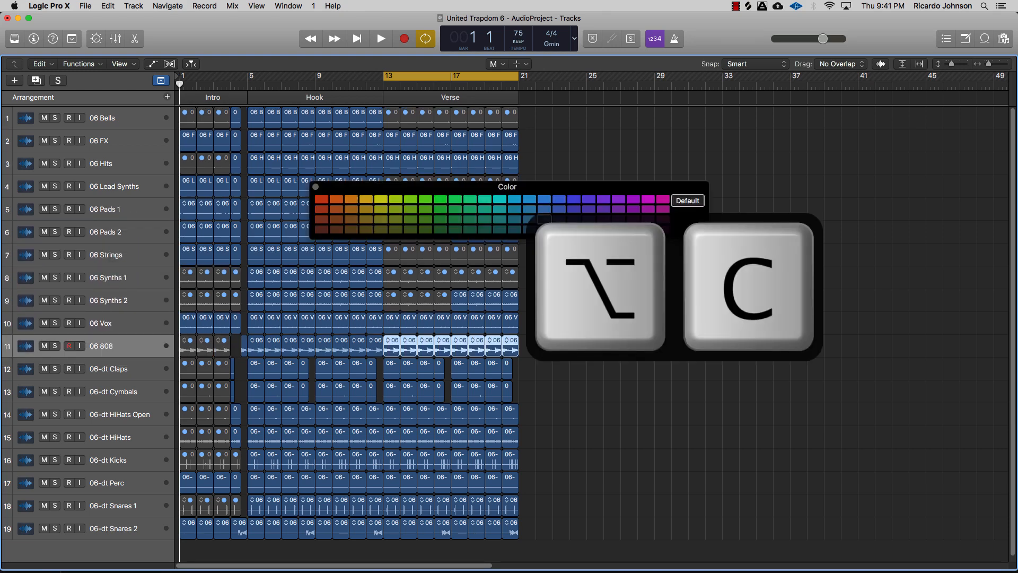
pyautogui.moveTo(373, 185); pyautogui.dragTo(564, 145)
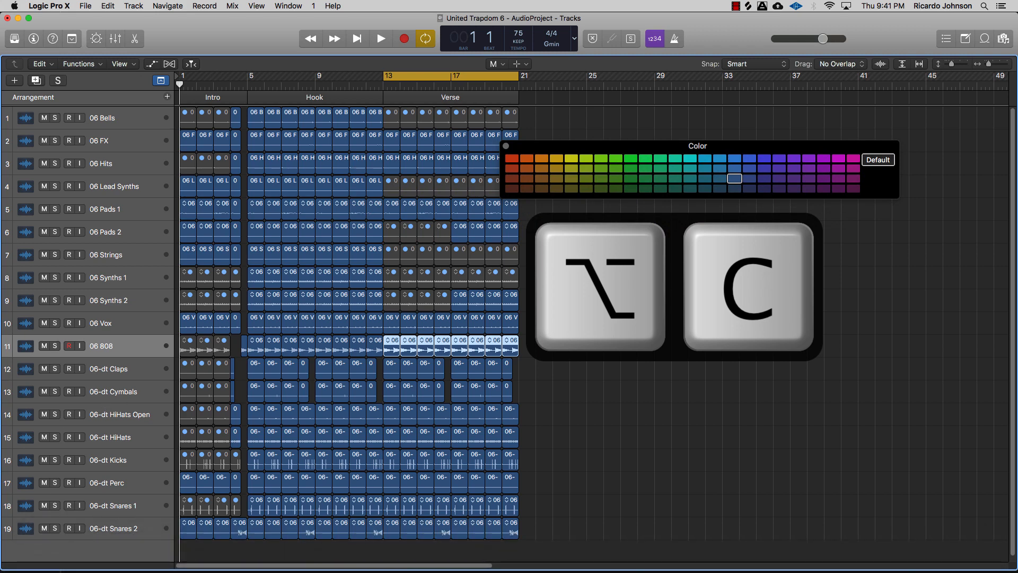
pyautogui.click(112, 345)
pyautogui.keyDown('shift'); pyautogui.click(111, 528); pyautogui.keyUp('shift')
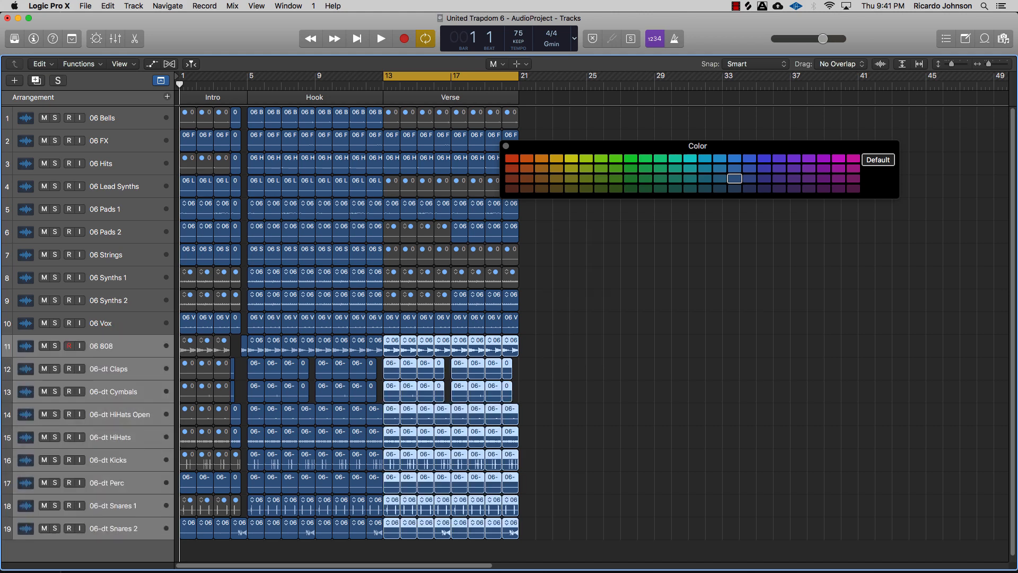
pyautogui.moveTo(545, 538); pyautogui.dragTo(183, 339)
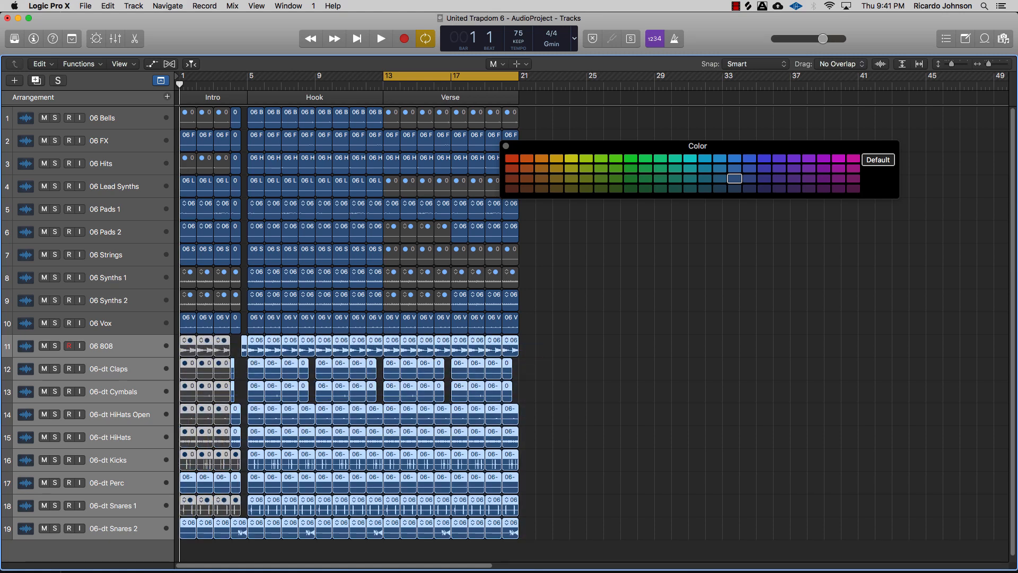
pyautogui.click(512, 158)
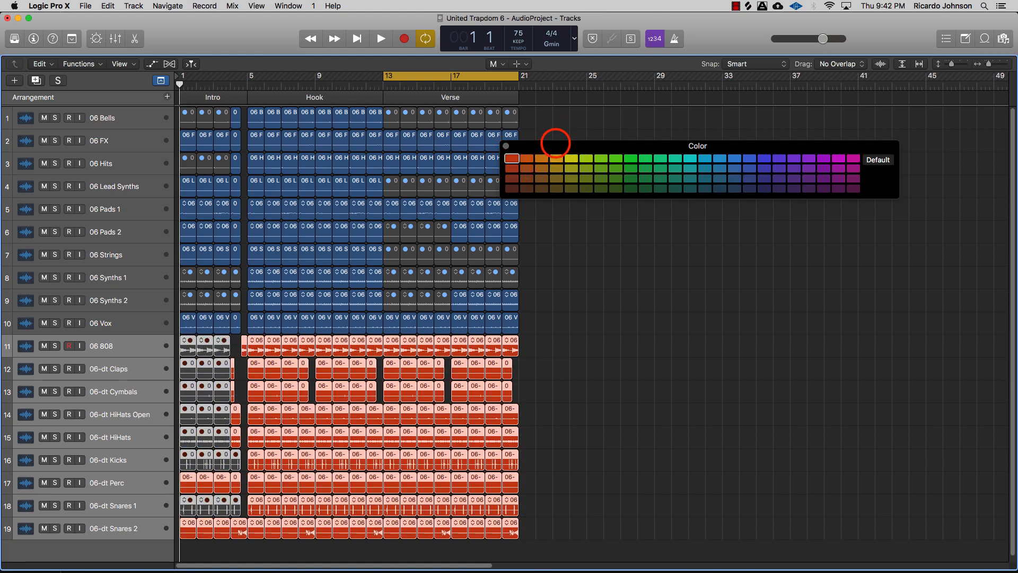
# Step: Color all regions on the melodic tracks 1 to 10 yellow
pyautogui.moveTo(555, 142); pyautogui.dragTo(624, 94)
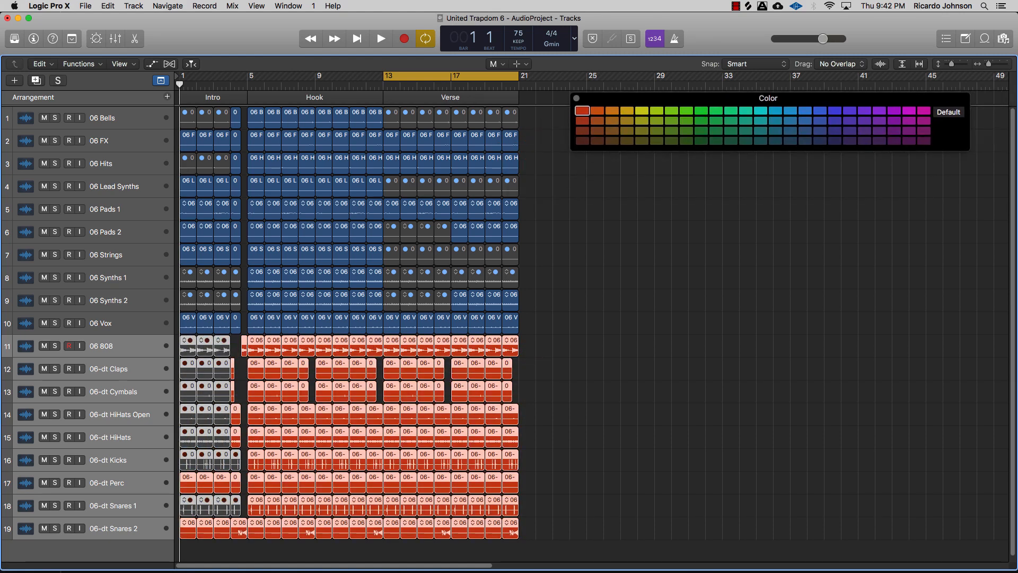
pyautogui.click(576, 98)
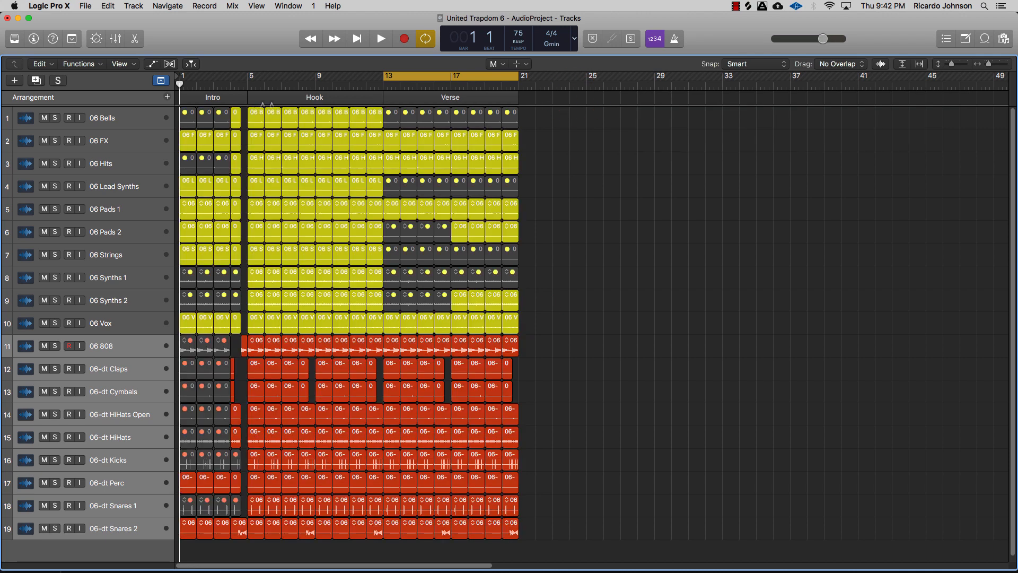
# Step: Select the Hook and Verse arrangement markers and copy both sections to repeat from bar 21 onward
pyautogui.click(269, 97)
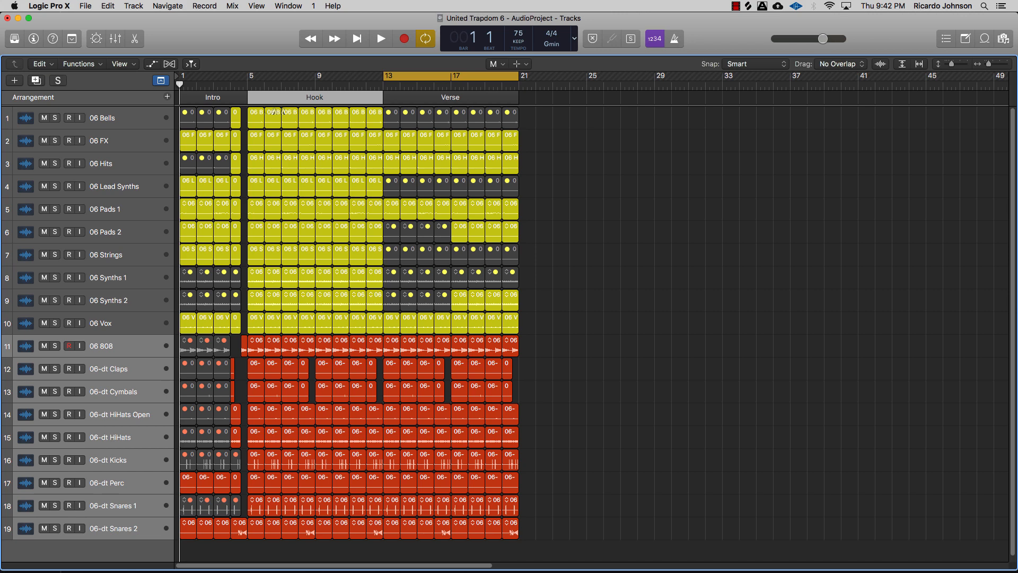
pyautogui.keyDown('shift'); pyautogui.click(403, 99); pyautogui.keyUp('shift')
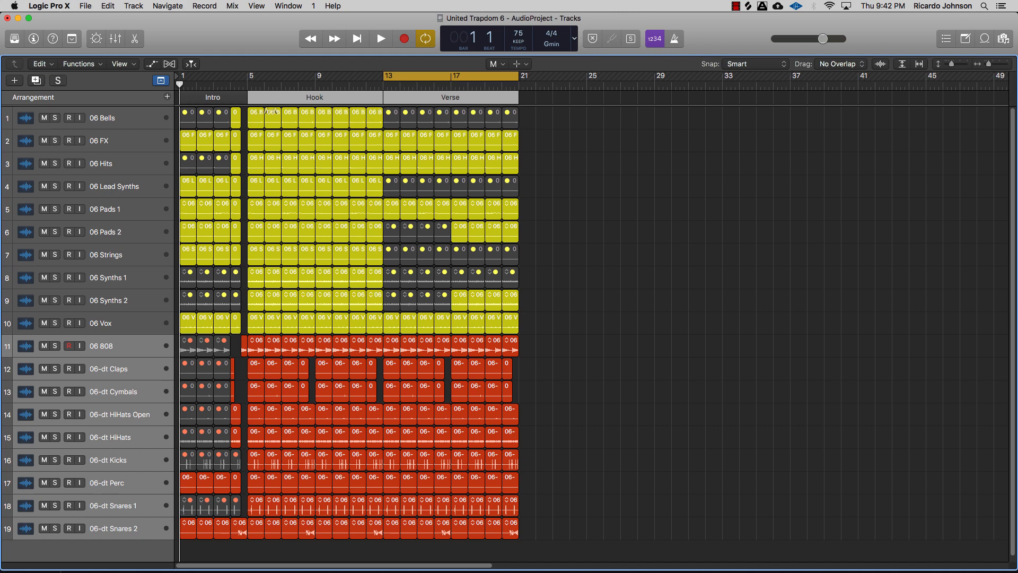
pyautogui.moveTo(270, 98); pyautogui.dragTo(524, 107)
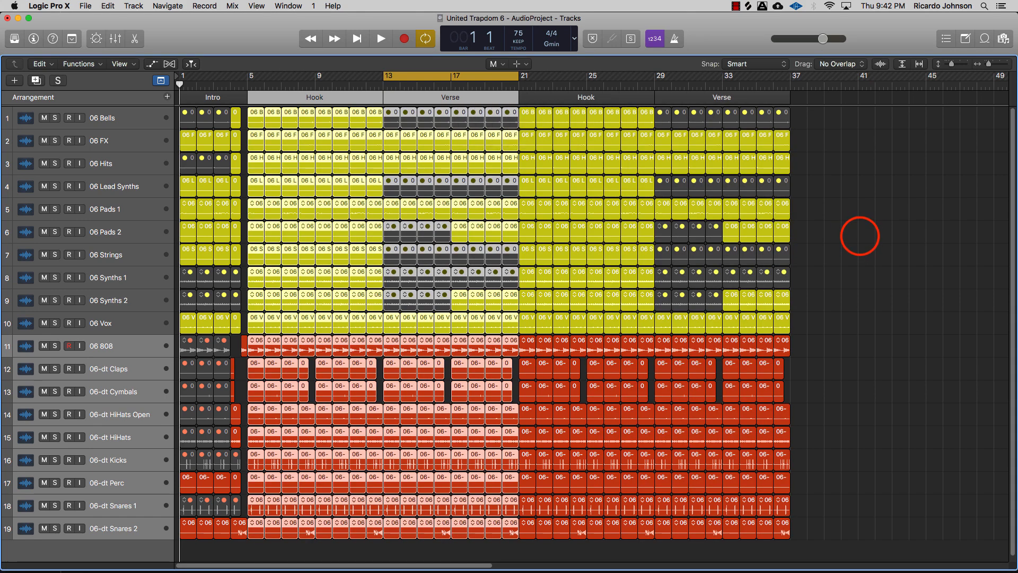
pyautogui.click(860, 235)
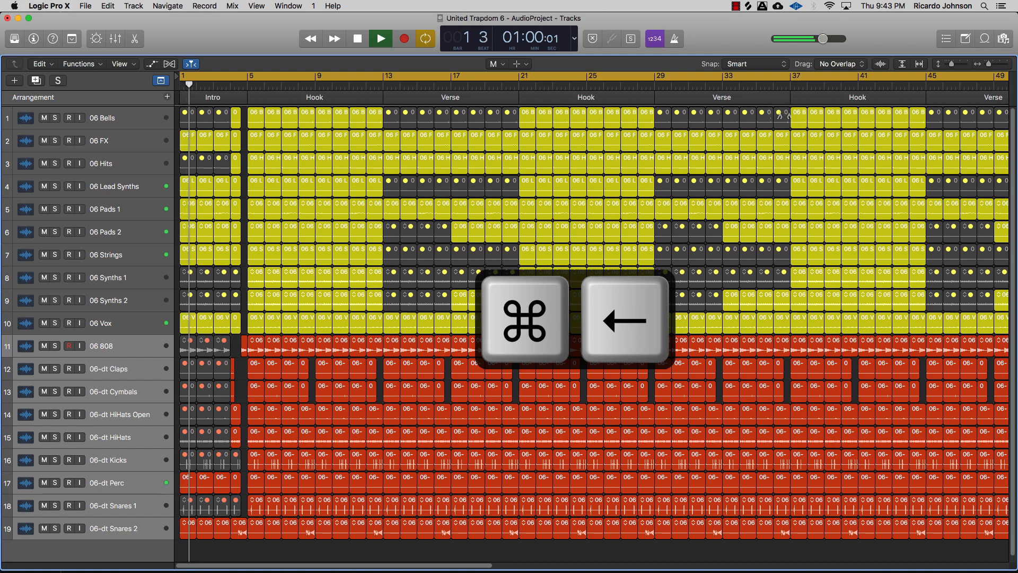
# Step: Play back the complete arrangement from around bar 13
pyautogui.press('super+Left')
pyautogui.press('super+Up')
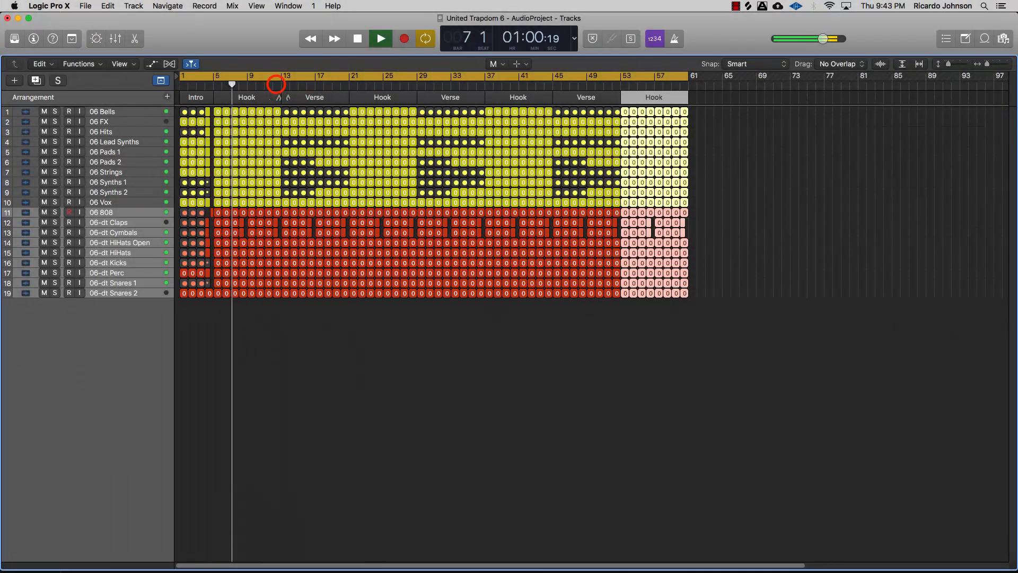
pyautogui.click(276, 86)
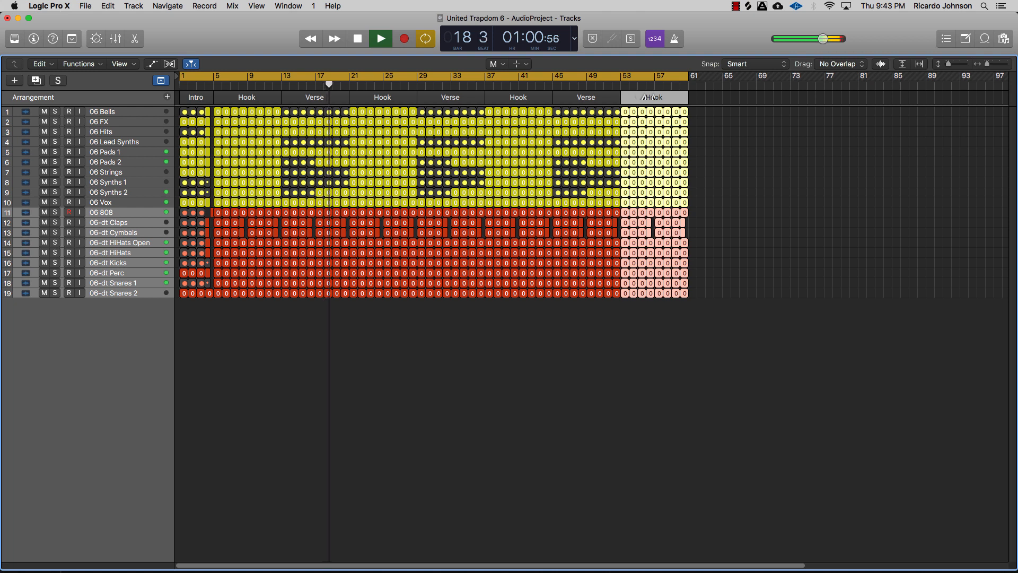
pyautogui.press('space')
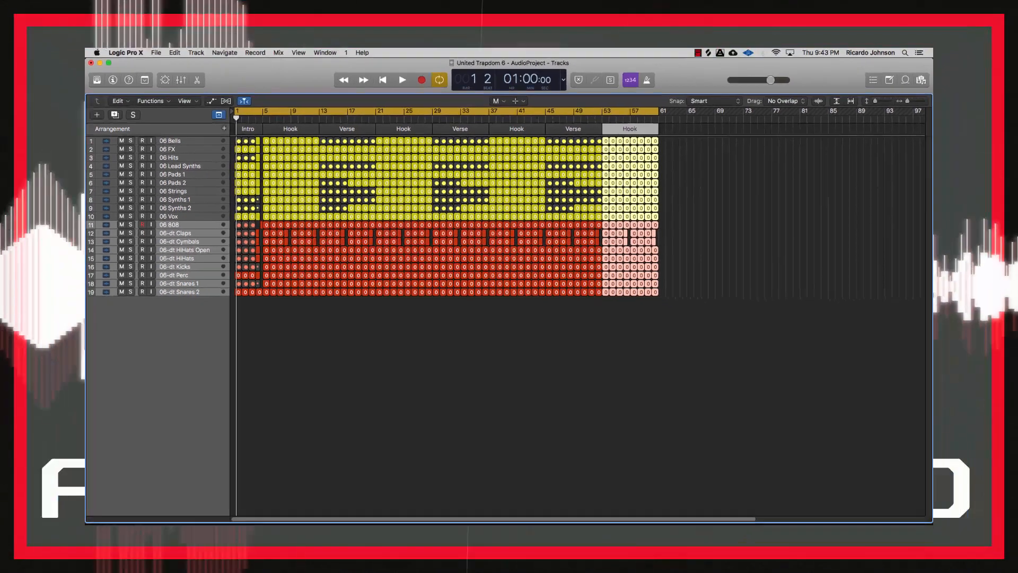
pyautogui.click(736, 7)
pyautogui.click(748, 20)
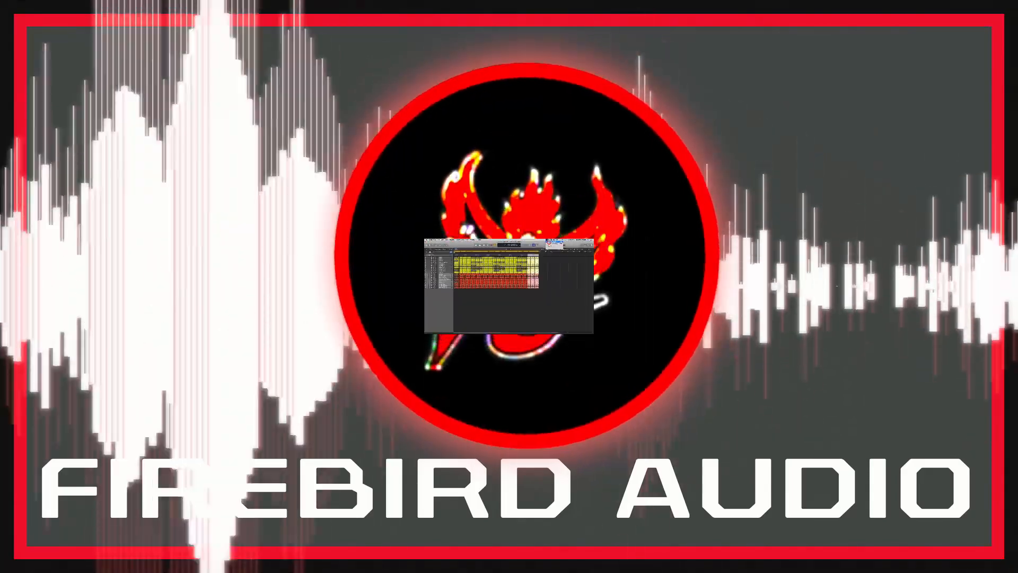